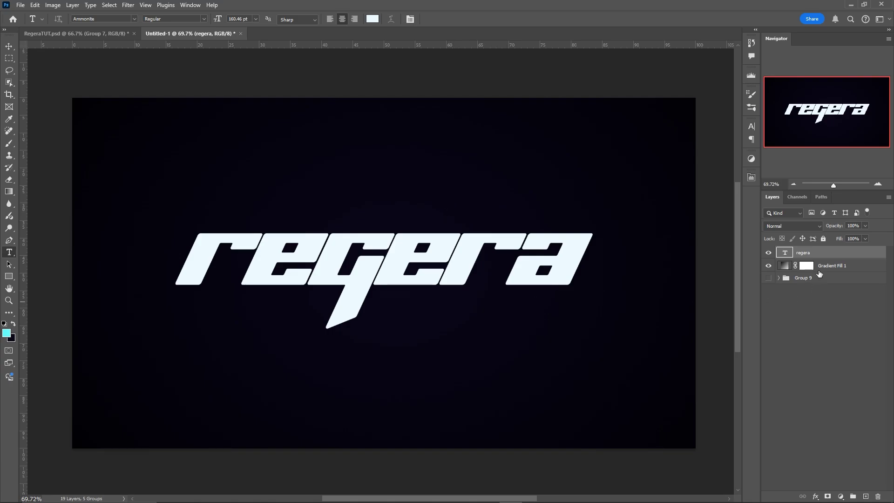
Step: Add a Satin effect to the regera text layer using the dark blue color #0f1035
double_click(834, 256)
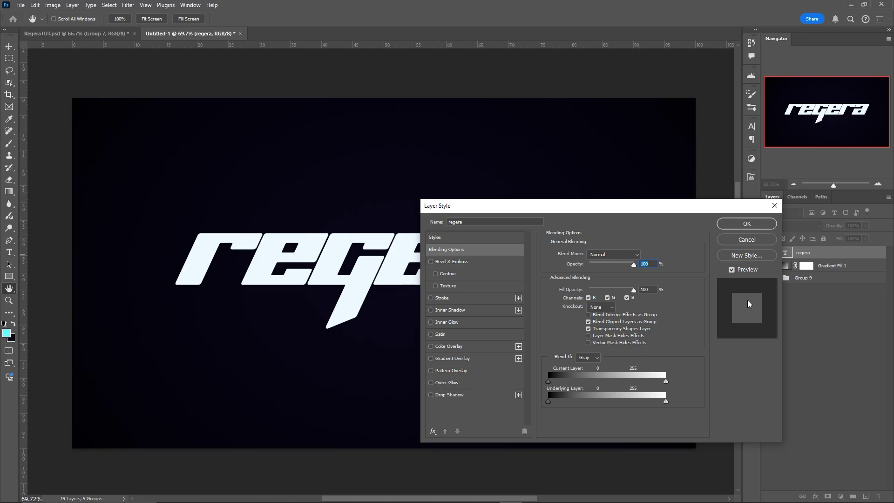
click(465, 334)
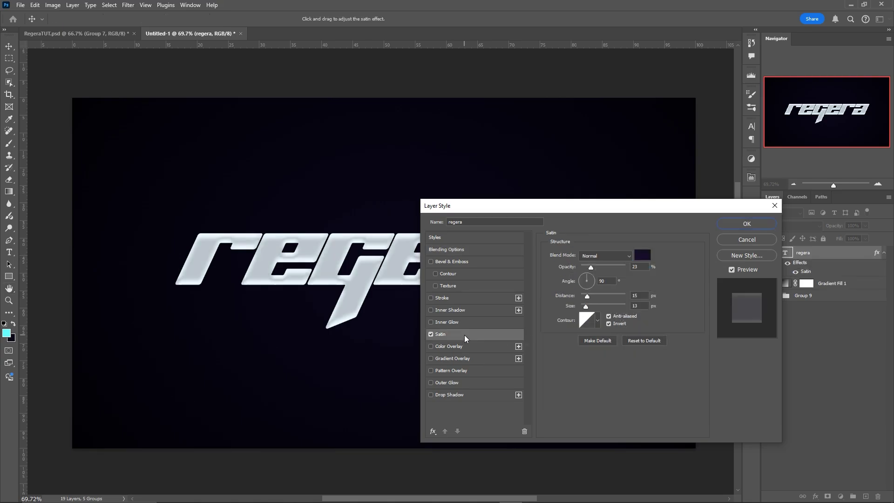
click(643, 255)
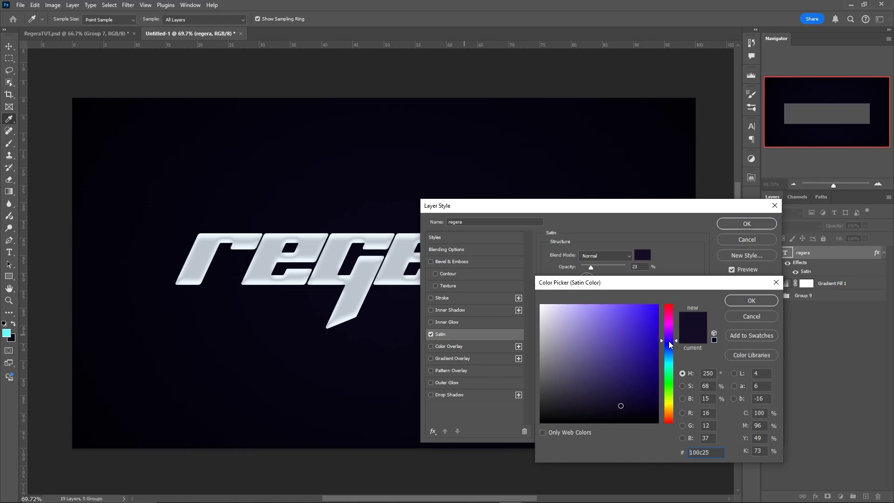
drag(669, 341, 625, 399)
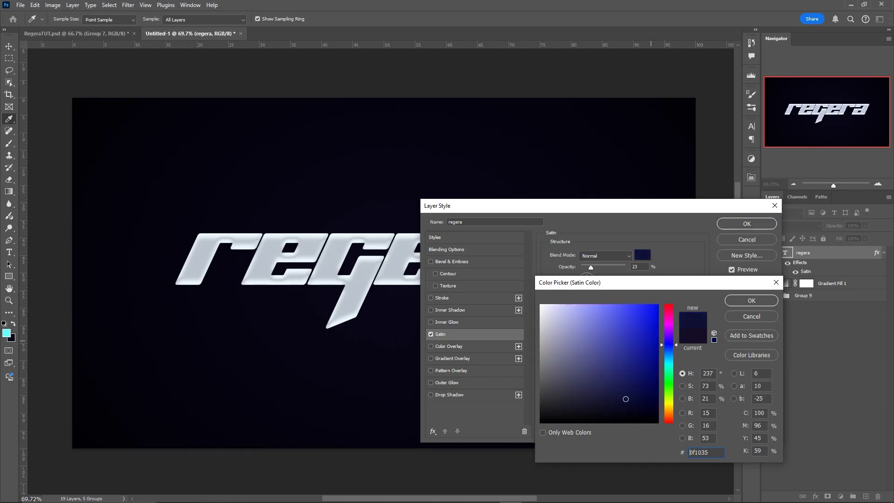
key(Return)
Step: Set the Satin effect's opacity to 53%, distance to 51 px and size to 76 px
drag(598, 265, 609, 266)
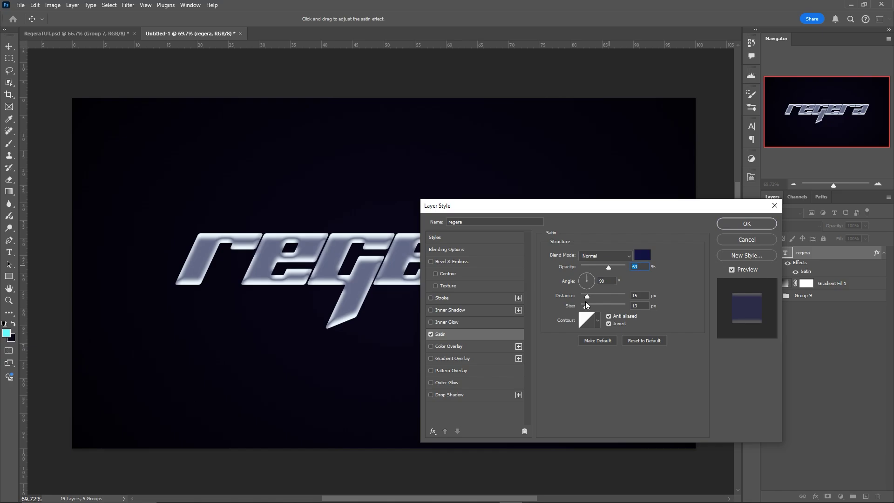
drag(591, 296, 601, 297)
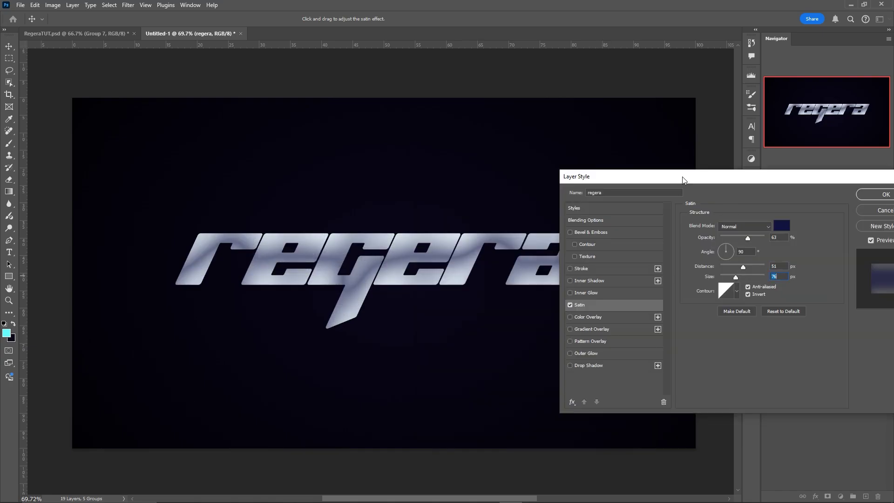
drag(683, 180, 653, 161)
drag(718, 219, 714, 219)
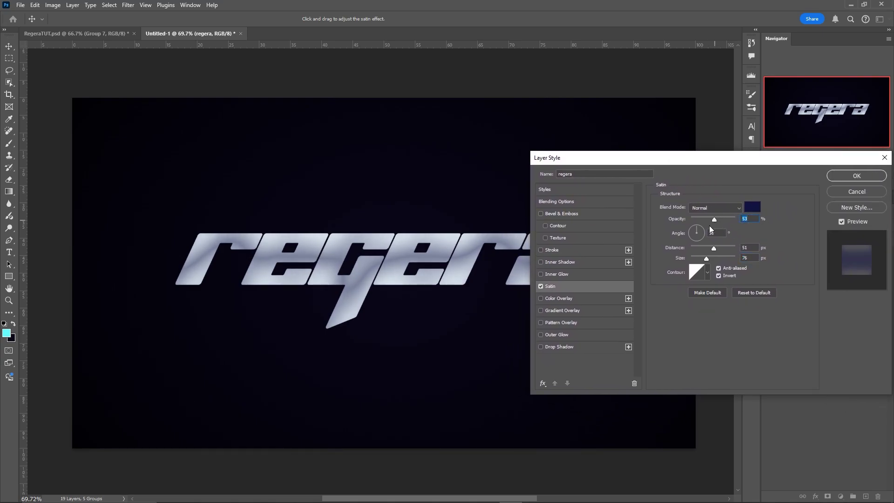
Step: Add a Bevel & Emboss effect with the muted purple shadow color #5d5467 and apply the layer style
click(577, 214)
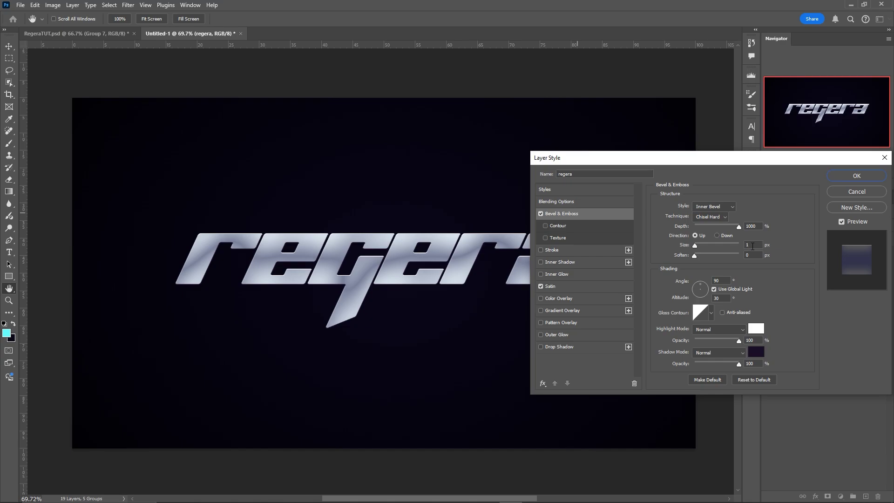
click(762, 356)
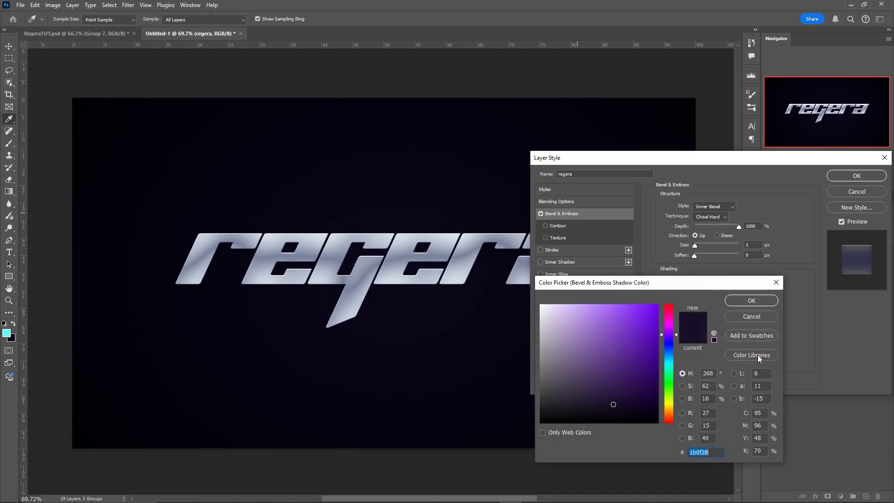
click(567, 390)
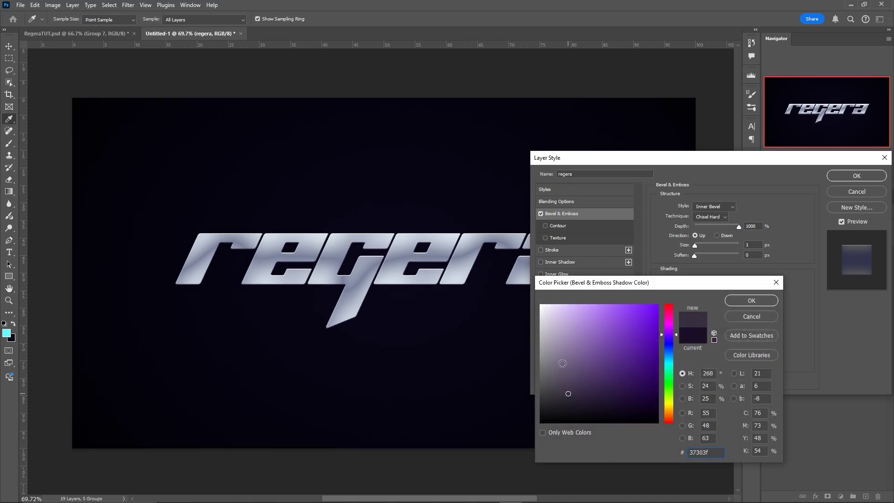
drag(565, 356, 563, 375)
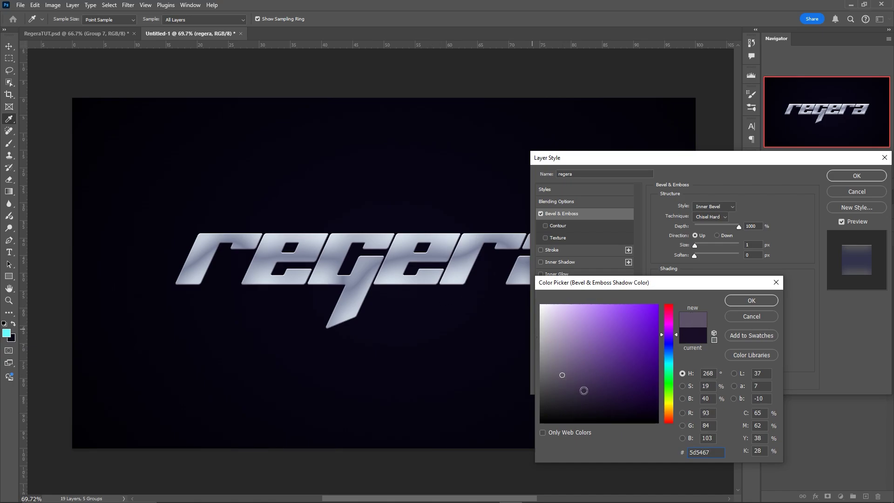
click(747, 300)
click(864, 175)
Step: Duplicate the styled regera text layer and select the original one beneath the copy
scroll(399, 290, up, 5)
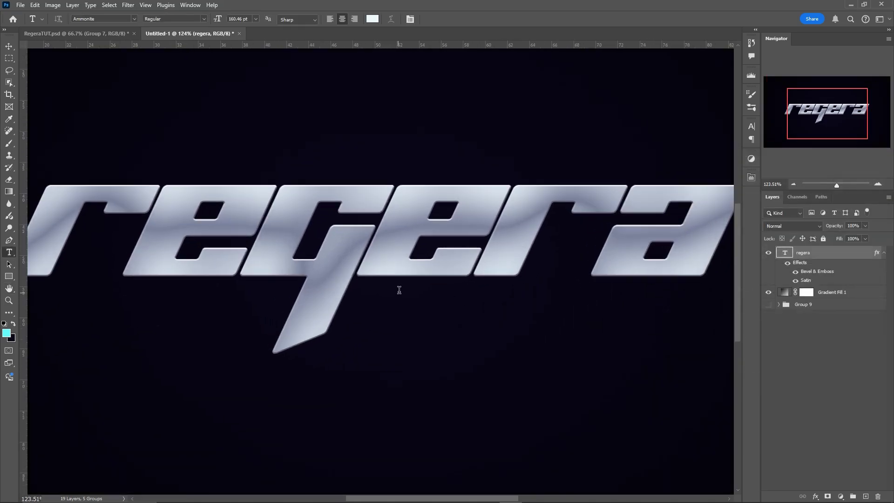
scroll(399, 289, up, 3)
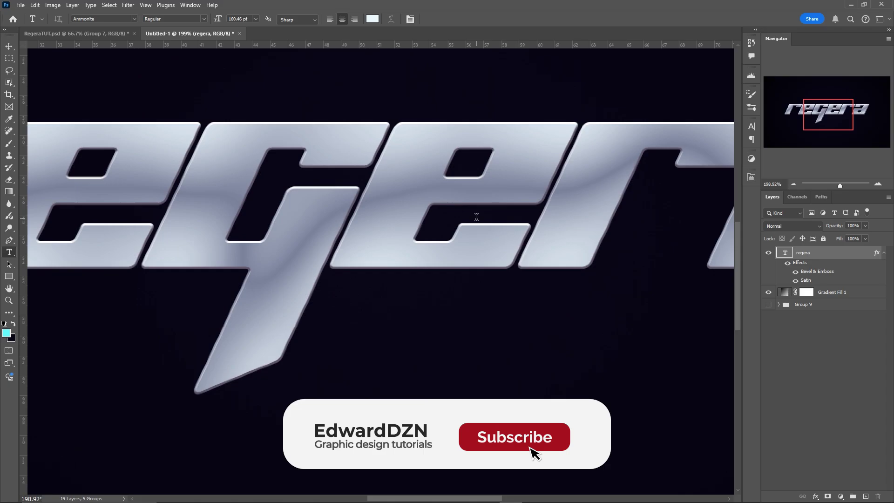
scroll(381, 257, down, 3)
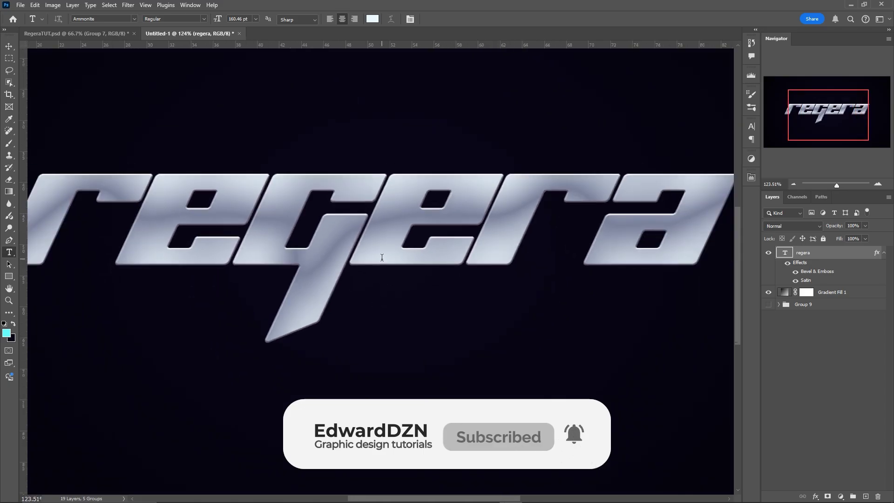
scroll(382, 258, down, 3)
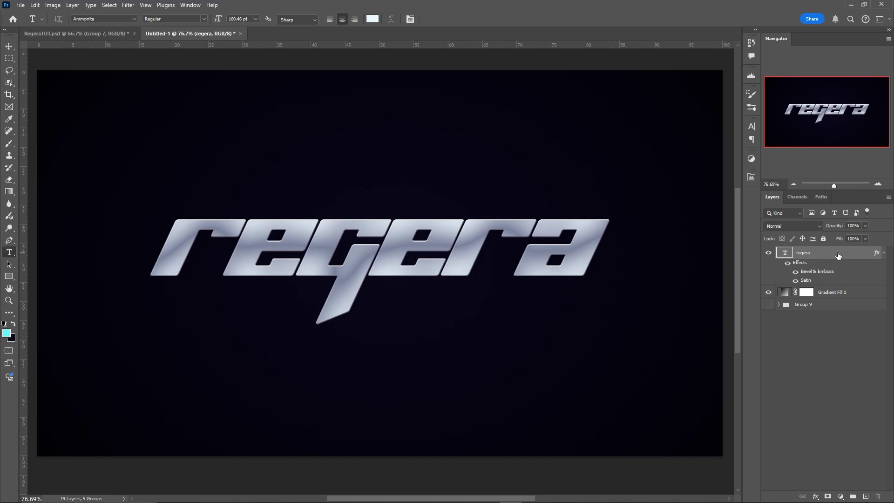
key(ctrl+j)
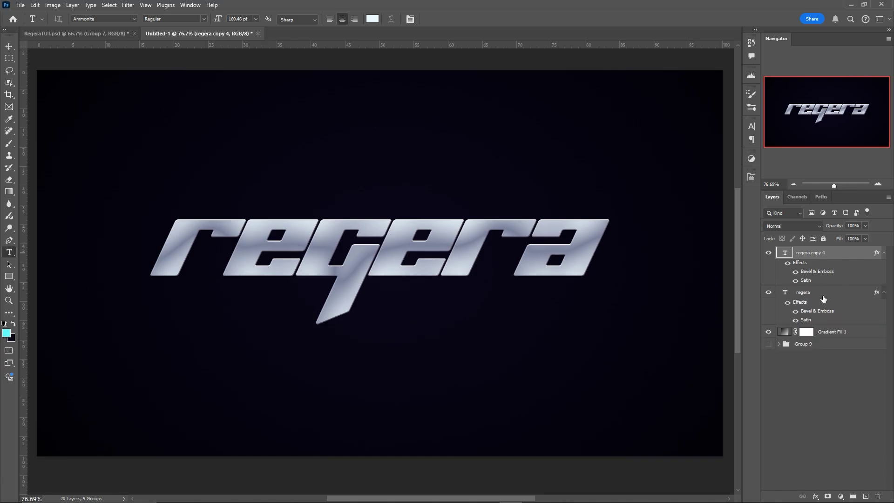
click(823, 298)
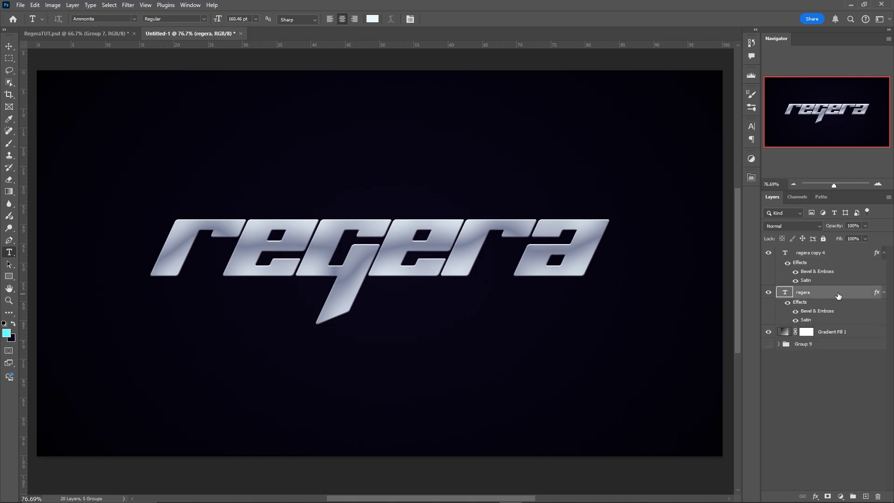
Step: Replace the lower regera layer's Satin and Bevel & Emboss effects with a #09051b Color Overlay at 100% opacity
double_click(838, 296)
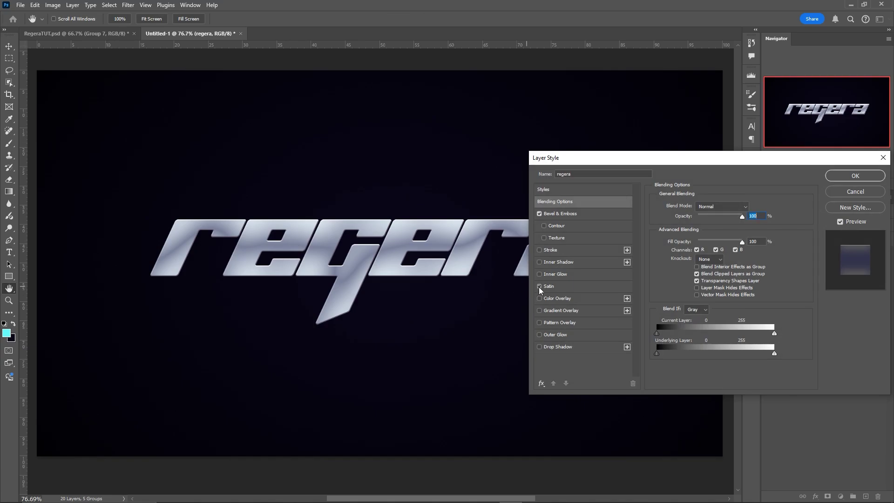
click(539, 214)
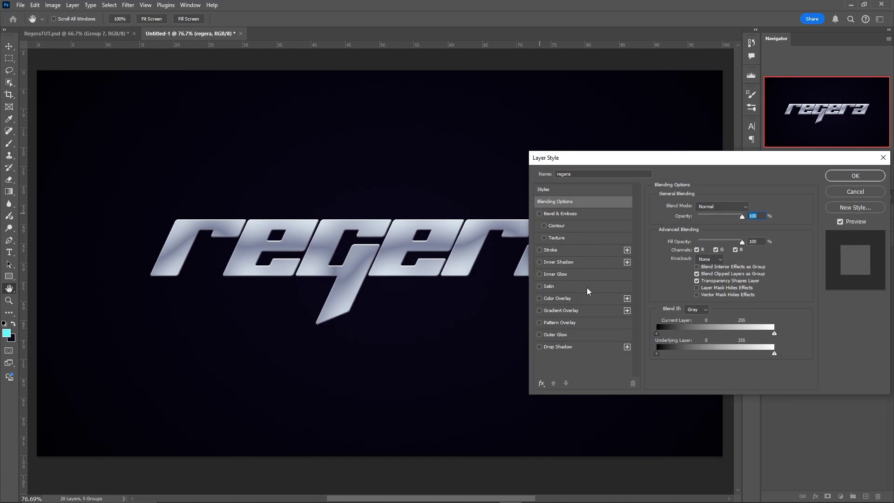
click(568, 299)
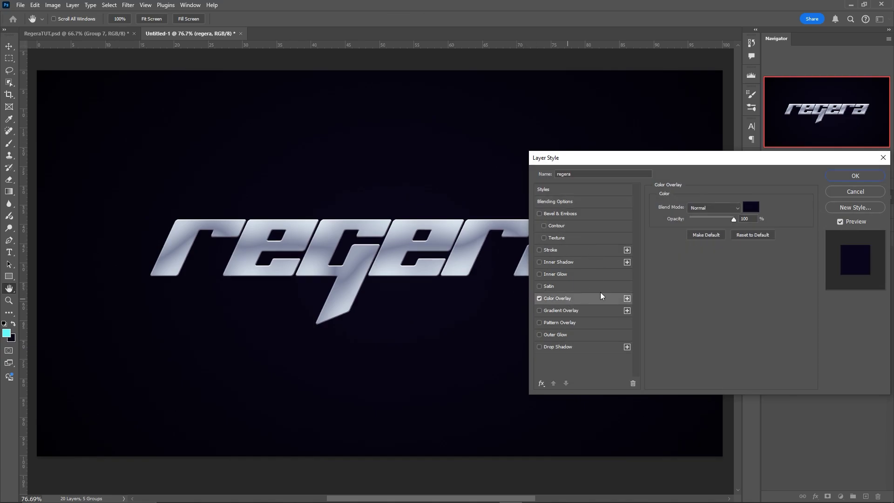
click(748, 208)
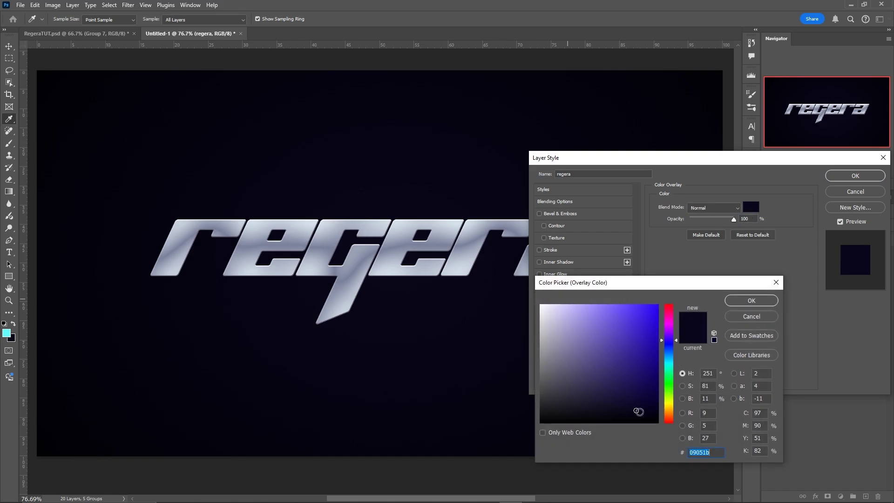
click(752, 299)
click(860, 177)
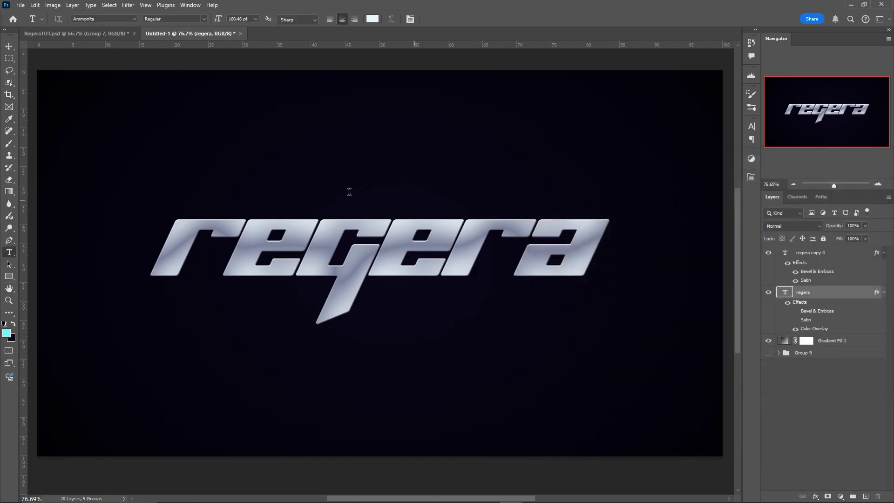
Step: Move the dark regera layer straight down by about 3.1% and hide the Gradient Fill 1 background layer
click(9, 46)
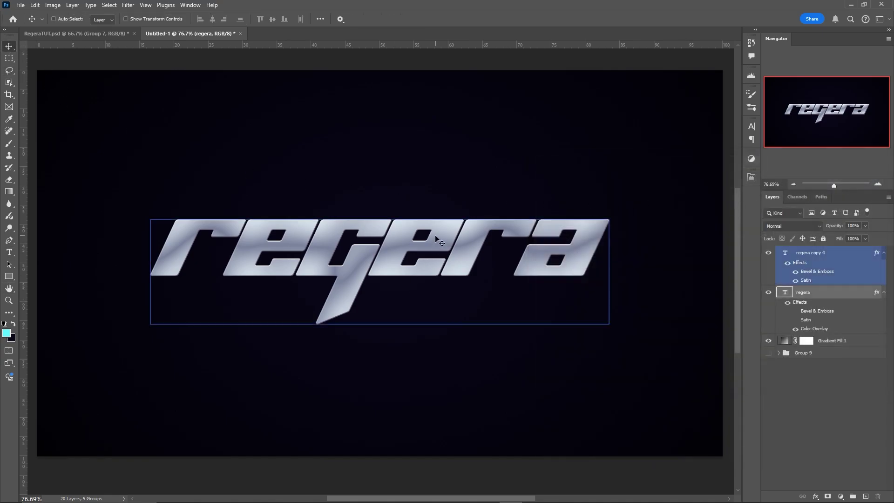
drag(435, 235, 434, 247)
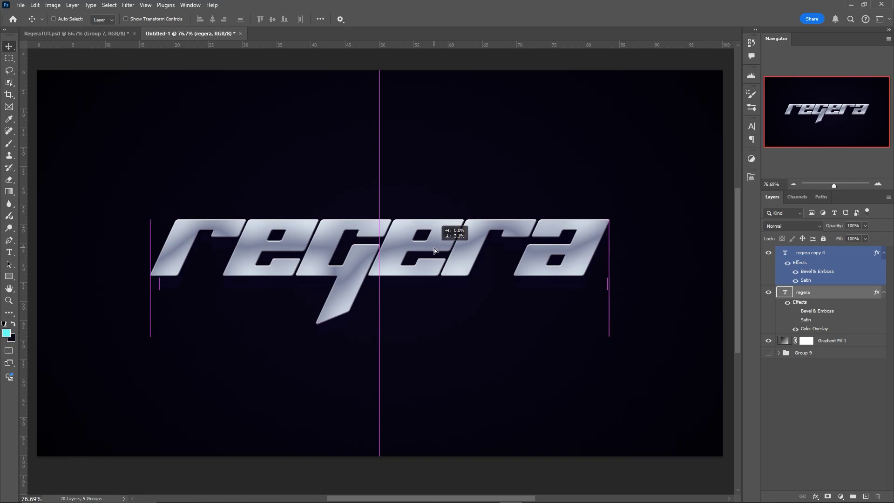
drag(434, 247, 434, 247)
scroll(298, 293, up, 2)
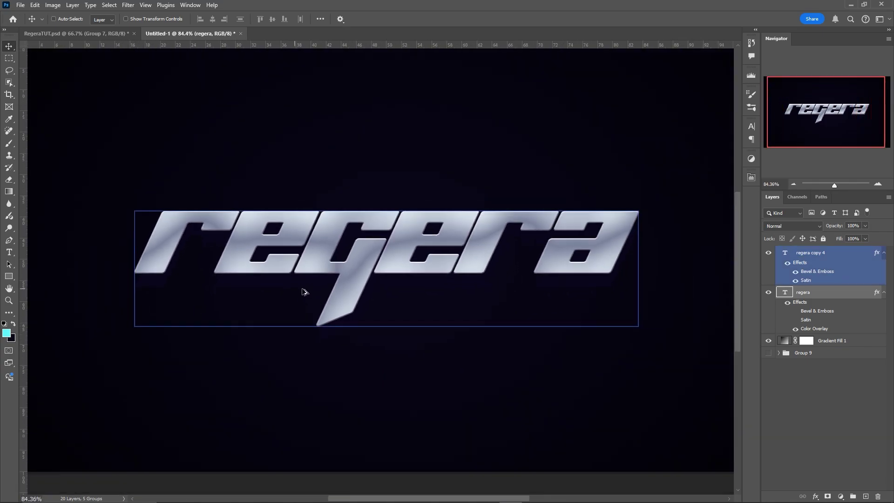
click(768, 340)
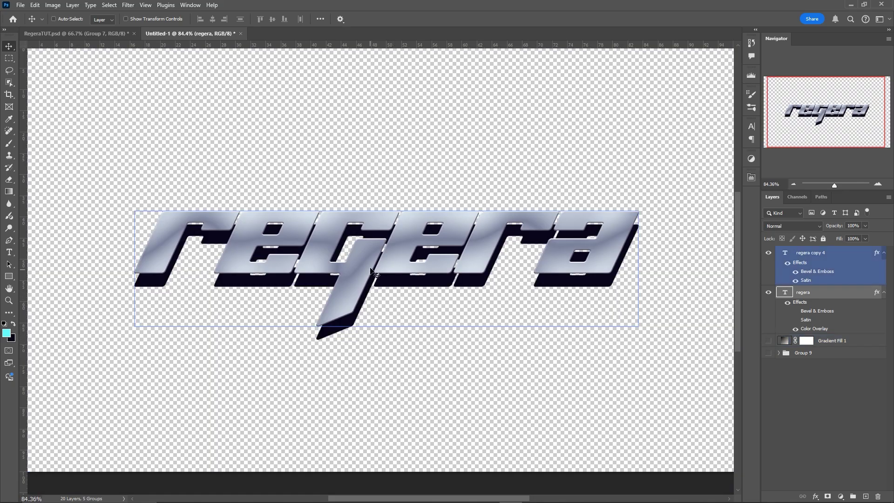
Step: Examine the gaps between the metallic letters and the offset dark copy beneath them
scroll(330, 253, up, 1)
scroll(329, 251, up, 1)
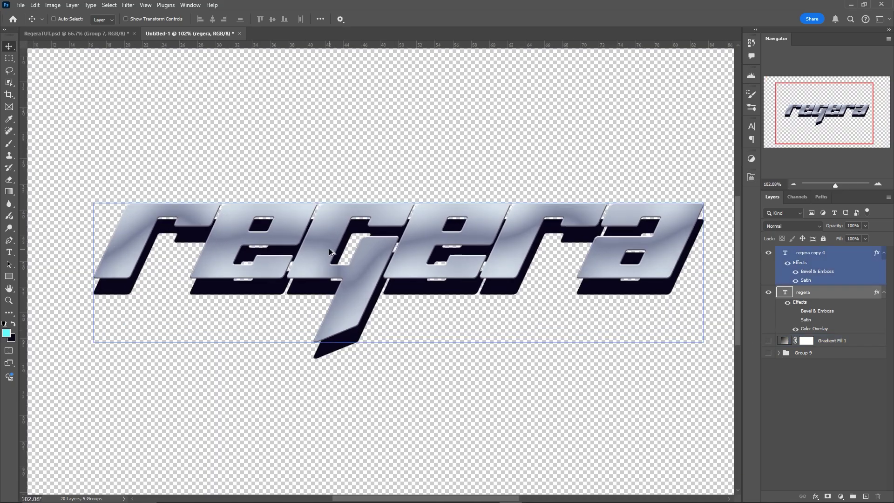
scroll(329, 252, down, 1)
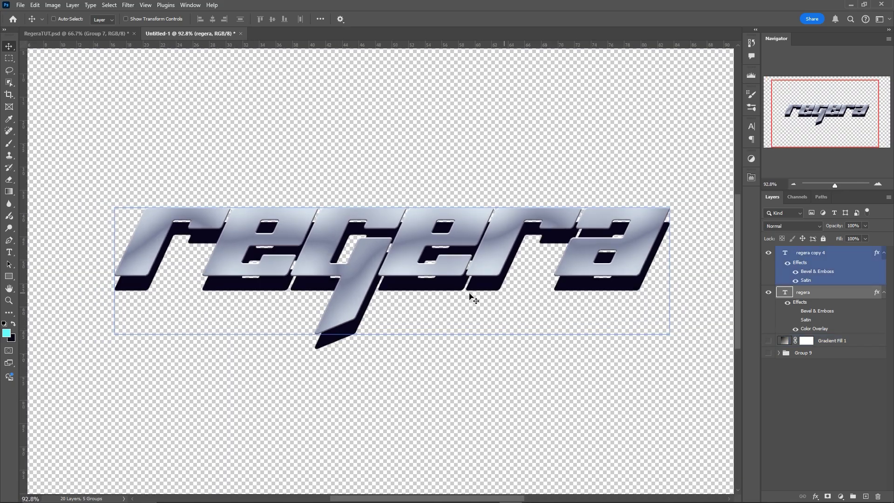
scroll(321, 279, up, 6)
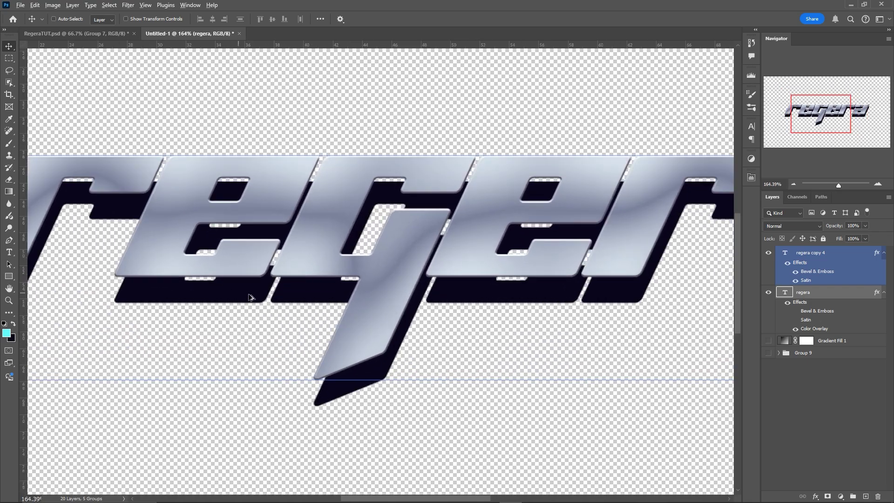
scroll(442, 286, down, 3)
scroll(581, 299, up, 7)
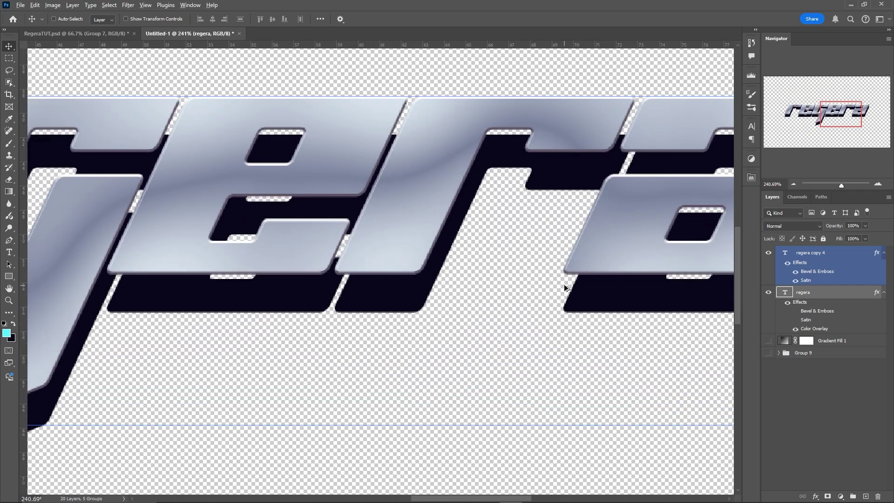
scroll(563, 284, down, 5)
scroll(294, 180, up, 2)
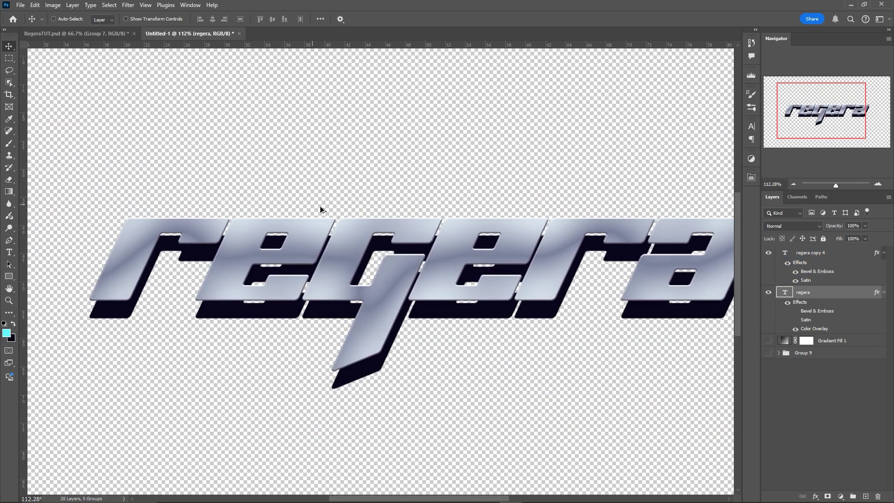
scroll(413, 215, down, 1)
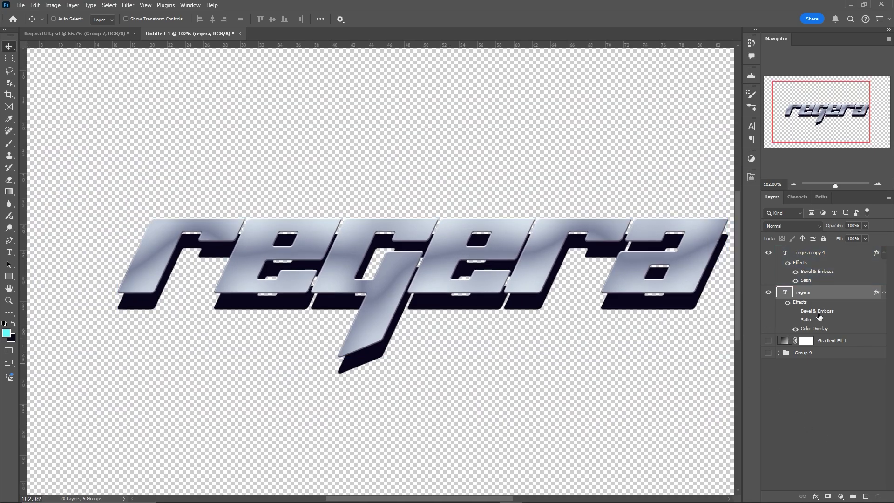
Step: Rasterize the type of the lower dark regera layer and activate the Polygonal Lasso tool
right_click(832, 292)
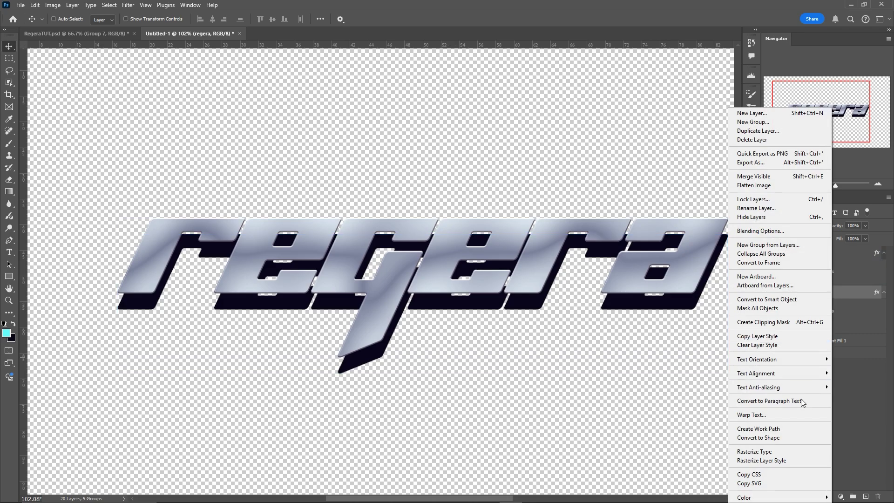
click(782, 451)
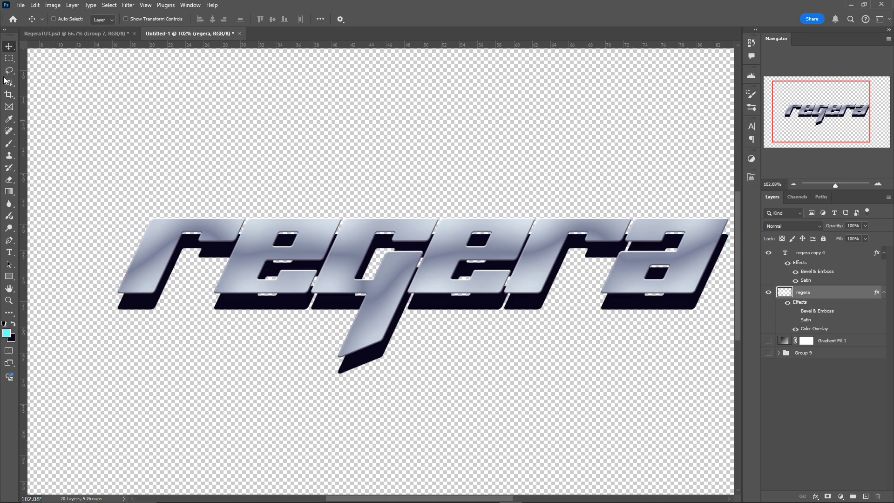
right_click(9, 70)
click(38, 83)
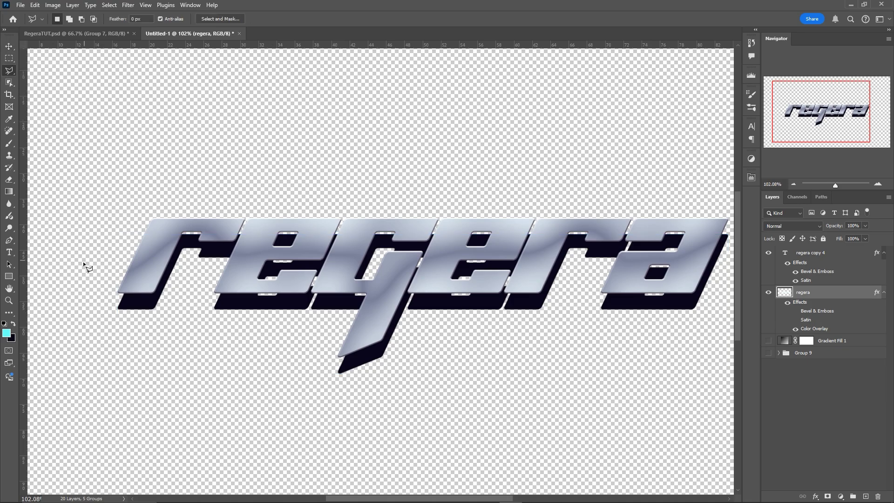
Step: Fill the lower-left gap between the first metallic r and its dark copy with a polygonal selection, then deselect
scroll(74, 303, up, 16)
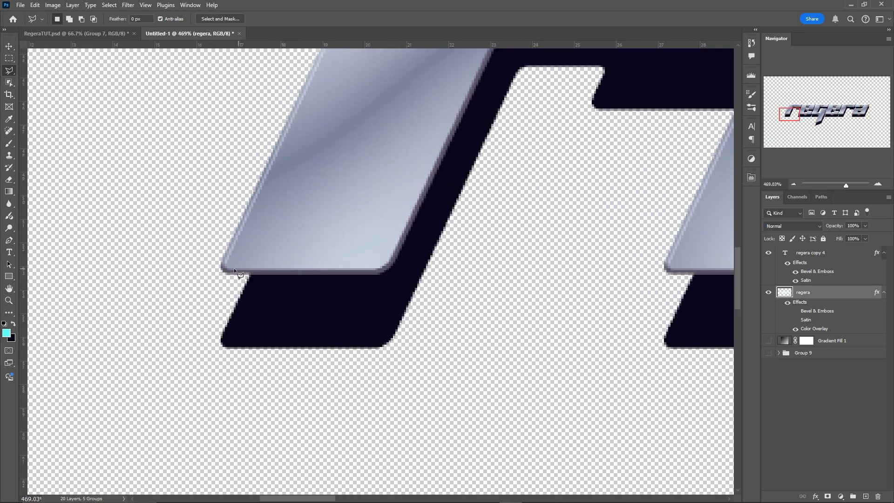
click(221, 266)
click(221, 343)
click(230, 343)
click(264, 305)
click(274, 257)
click(250, 260)
click(222, 264)
key(alt+BackSpace)
key(ctrl+d)
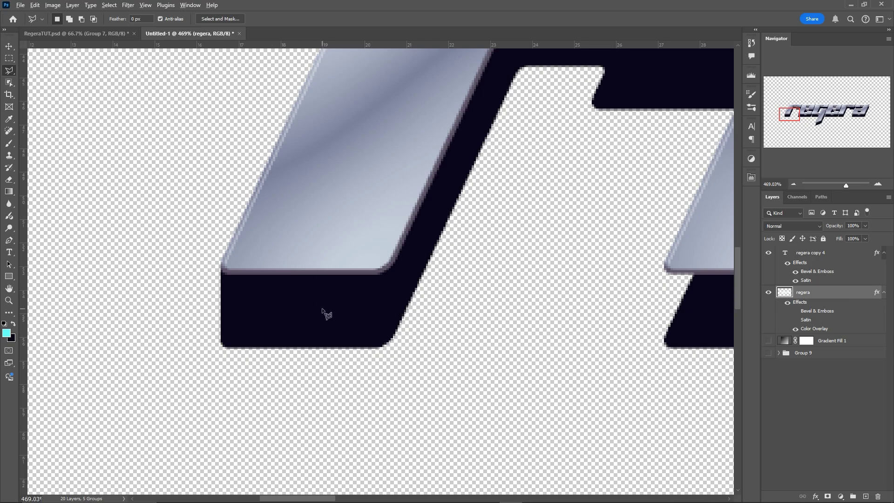
Step: Fill the gaps along the inner top edge and the arm's lower-left corner of the first r's dark extrusion
scroll(323, 311, down, 3)
scroll(505, 207, down, 12)
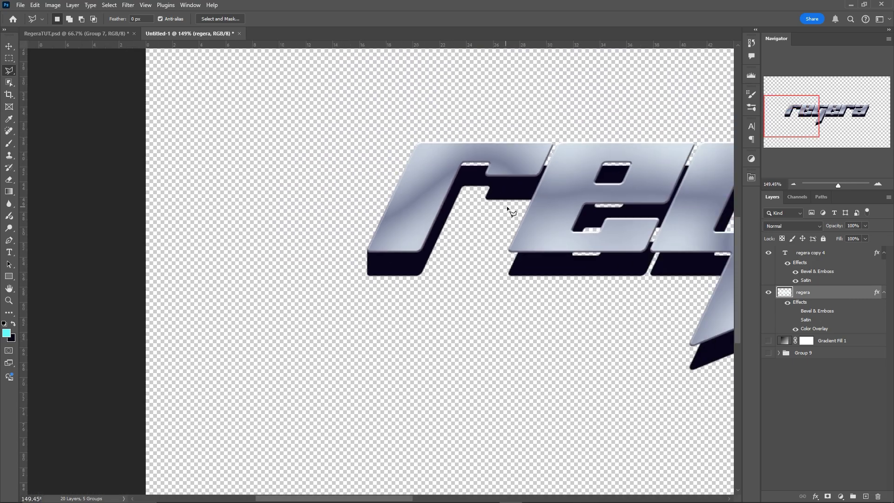
scroll(634, 161, up, 5)
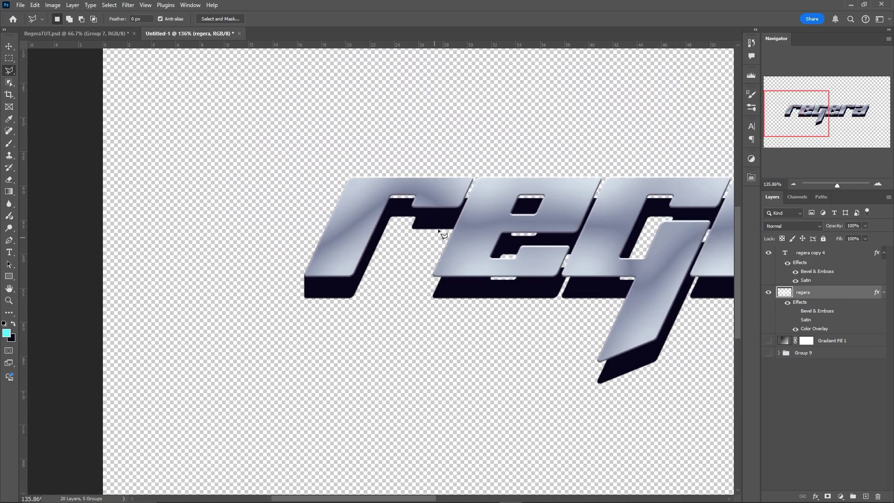
scroll(410, 205, up, 4)
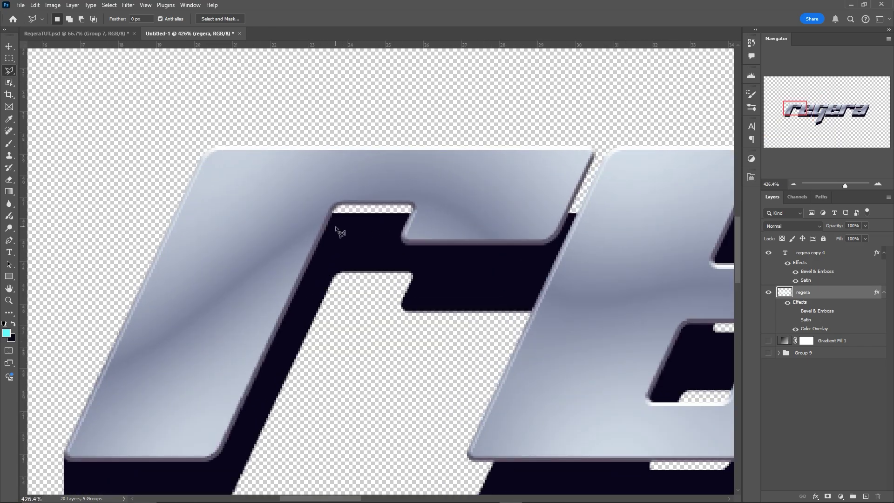
scroll(421, 282, up, 3)
click(392, 303)
click(392, 216)
key(ctrl+BackSpace)
Step: Close the extrusion gaps at the first r's upper tip and along the first e's lower-left corner and bottom edge
scroll(414, 274, down, 2)
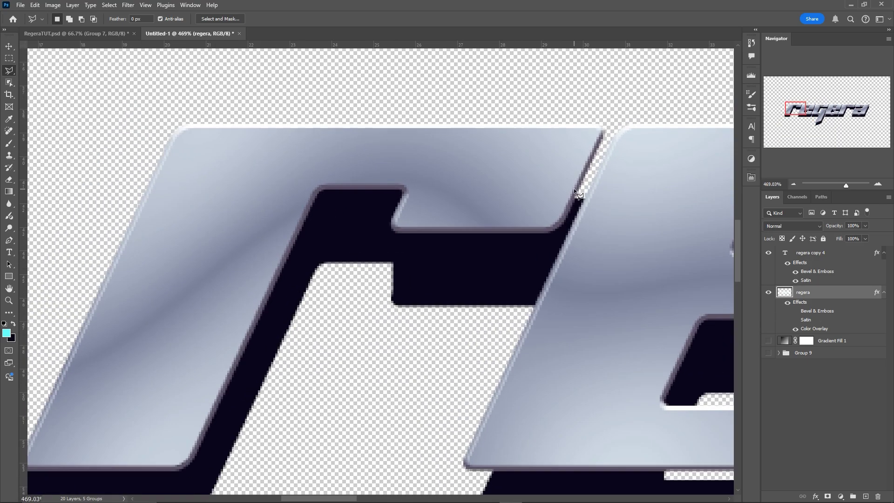
click(603, 134)
click(500, 311)
click(499, 385)
click(545, 311)
key(ctrl+BackSpace)
scroll(544, 311, down, 3)
scroll(591, 311, up, 2)
click(551, 286)
key(ctrl+BackSpace)
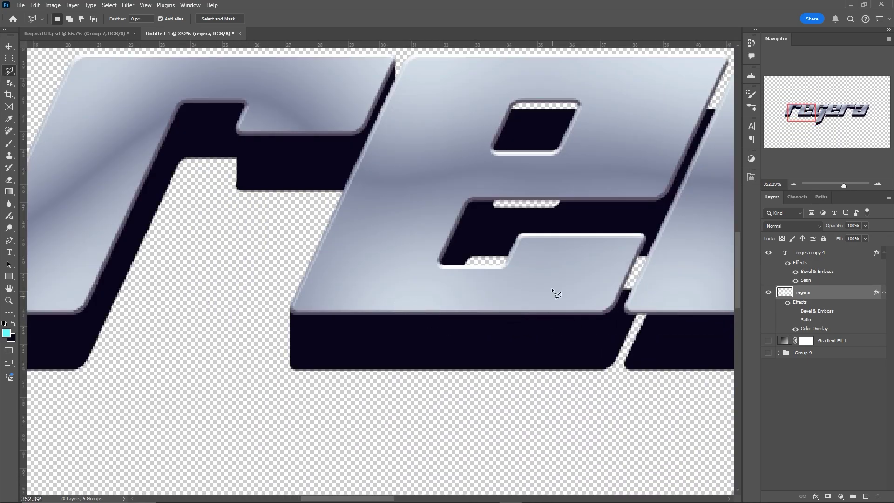
Step: Fill the transparent gaps in the first e's counter and opening and between the first e and the g
click(525, 233)
scroll(586, 187, down, 3)
scroll(674, 184, up, 1)
scroll(642, 144, up, 1)
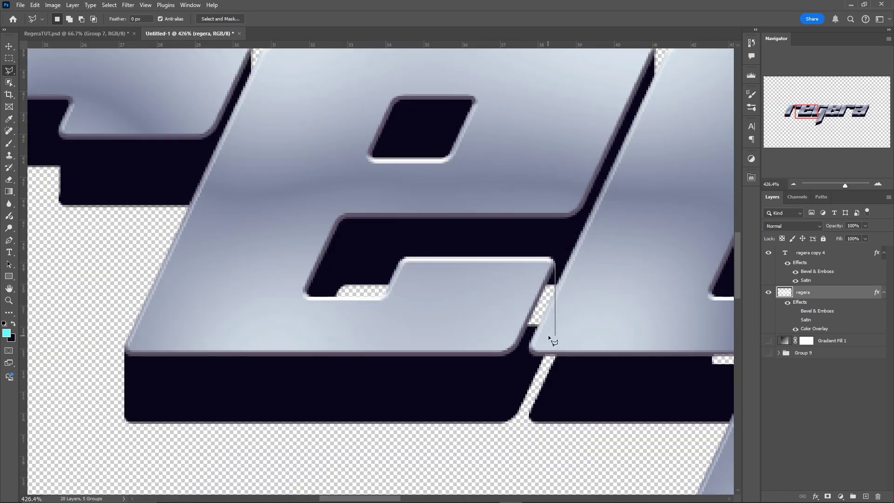
scroll(548, 335, up, 1)
click(540, 340)
key(ctrl+BackSpace)
scroll(540, 341, down, 3)
key(ctrl+BackSpace)
Step: Fill the gap under the g's inner top edge and at the lower-left corner of its tail
click(430, 119)
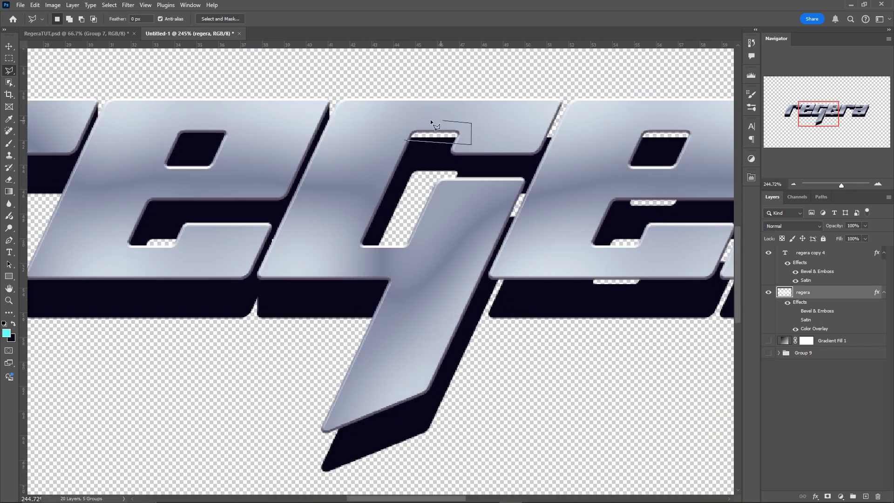
scroll(328, 293, up, 4)
click(326, 286)
click(326, 369)
click(346, 365)
click(325, 286)
key(ctrl+BackSpace)
Step: Close the extrusion gaps at the g's upper-right tip and the second e's lower-left corner
scroll(326, 286, down, 3)
click(565, 136)
click(564, 133)
key(ctrl+BackSpace)
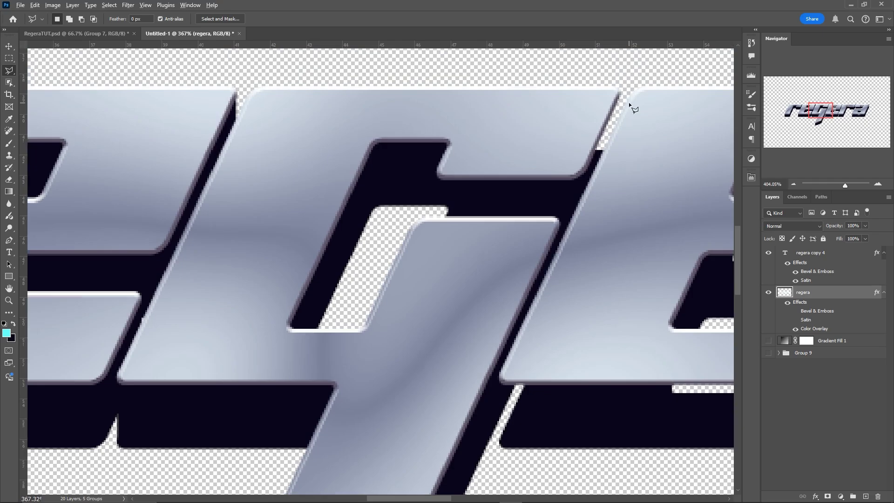
click(615, 96)
key(ctrl+BackSpace)
scroll(521, 353, down, 3)
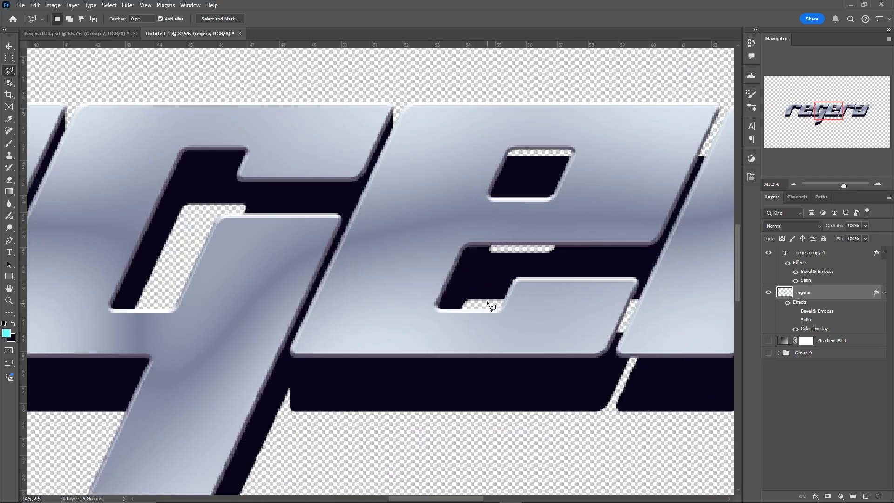
Step: Fill the gaps in the second e's counter, its middle opening and beside its lower arm
key(alt+BackSpace)
click(504, 161)
click(575, 141)
key(alt+BackSpace)
scroll(636, 310, up, 3)
click(602, 298)
key(alt+BackSpace)
drag(638, 272, 335, 323)
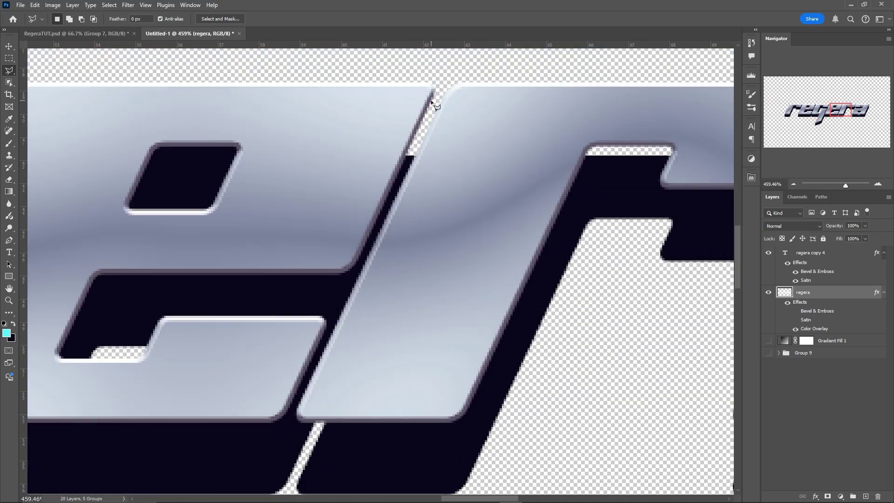
Step: Fill the gaps at the second e's upper tip and at the second r's lower-left corner and inner top edge
click(439, 91)
click(411, 182)
key(alt+BackSpace)
scroll(431, 103, down, 3)
key(alt+BackSpace)
Step: Fill the lower-left corner of the second r's arm and the gaps between that r and the a
key(alt+BackSpace)
key(ctrl+d)
scroll(445, 192, up, 2)
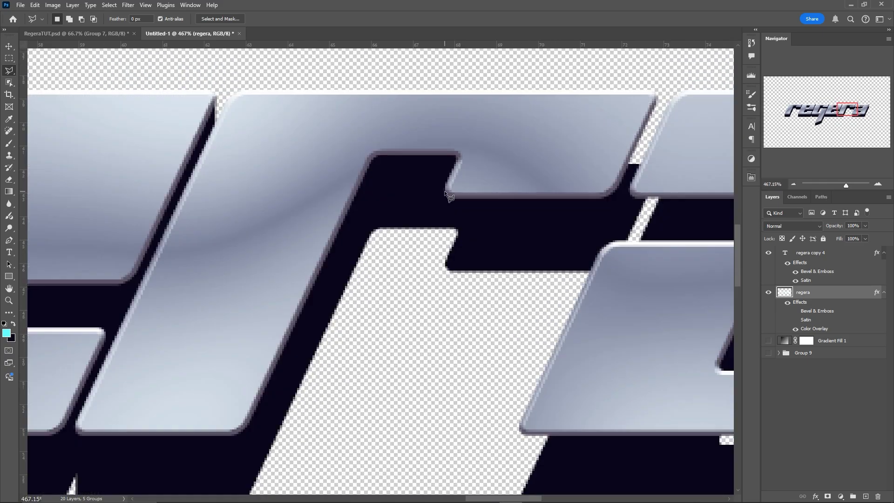
click(444, 192)
click(445, 265)
key(alt+BackSpace)
click(663, 98)
key(alt+BackSpace)
click(630, 192)
Step: Fill the extrusion gaps at the a's lower-left corner, along its bottom edge and inside its openings
key(alt+BackSpace)
scroll(630, 274, down, 3)
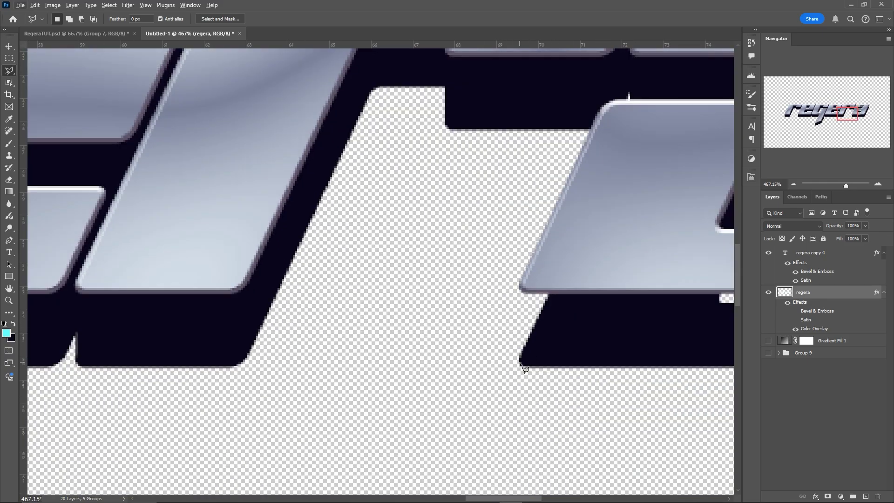
click(520, 365)
key(alt+BackSpace)
scroll(469, 452, right, 6)
click(361, 316)
Step: Fill the upper-right gap between the metallic a and its dark extrusion, then deselect
key(alt+BackSpace)
key(alt+BackSpace)
scroll(433, 190, up, 3)
scroll(484, 149, down, 4)
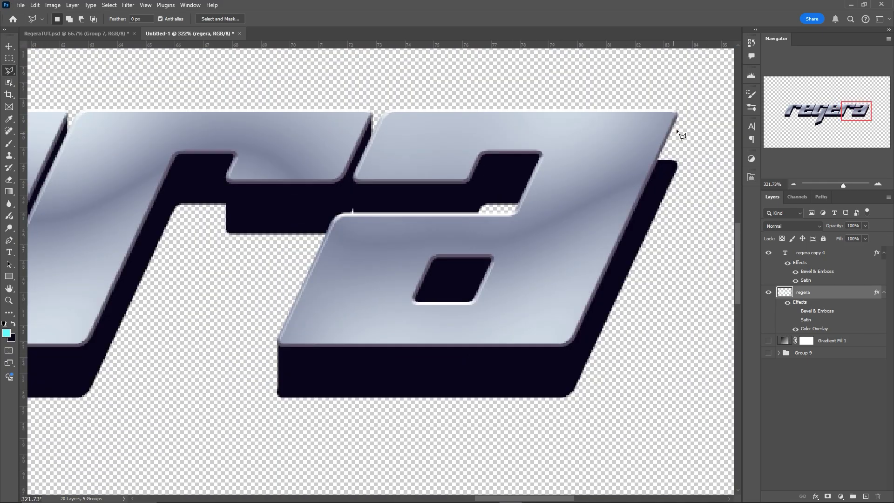
scroll(680, 122, up, 4)
click(658, 112)
click(658, 214)
click(598, 225)
click(660, 116)
key(alt+BackSpace)
key(ctrl+d)
scroll(660, 116, down, 10)
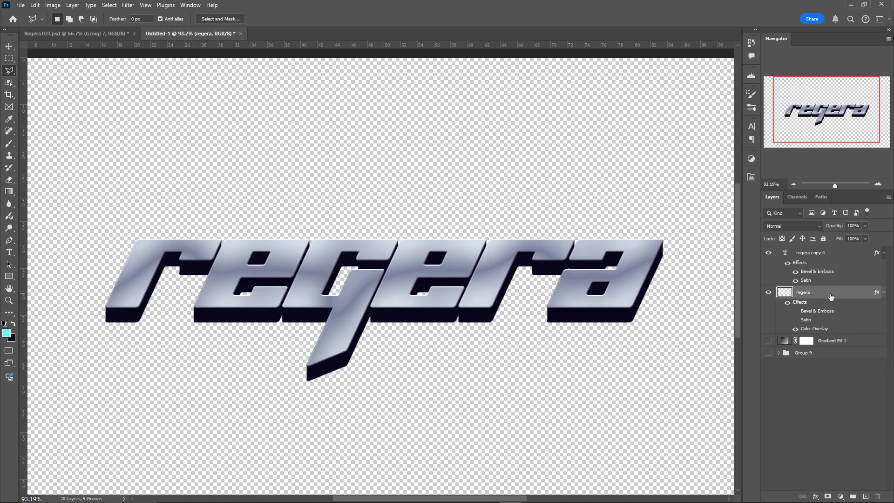
Step: Duplicate the dark regera layer and enable a Gradient Overlay on the lower one of the two
key(ctrl+j)
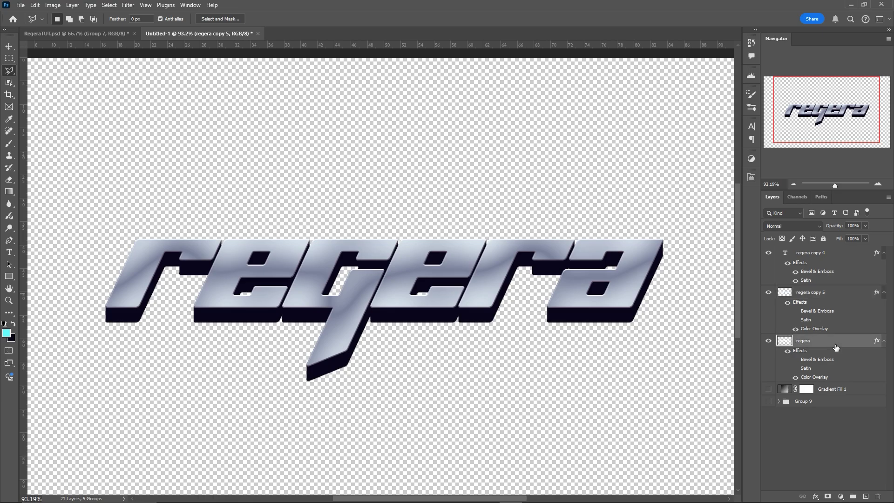
click(835, 347)
double_click(841, 345)
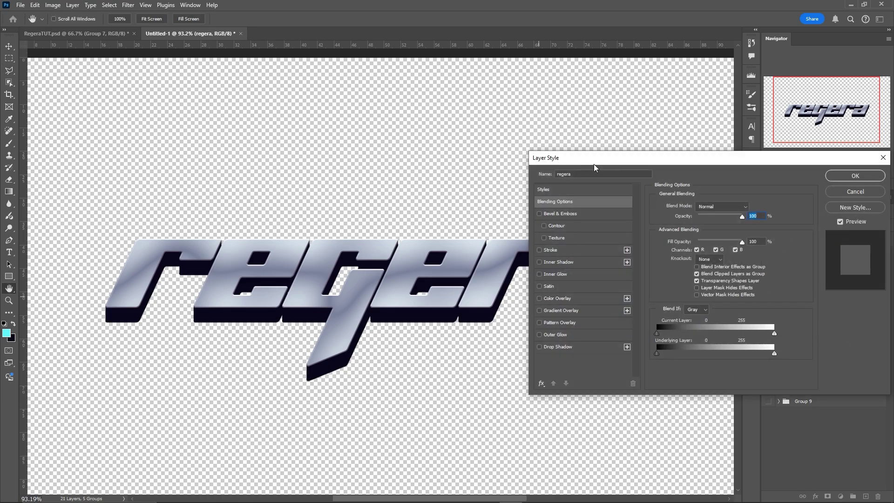
drag(615, 157, 613, 150)
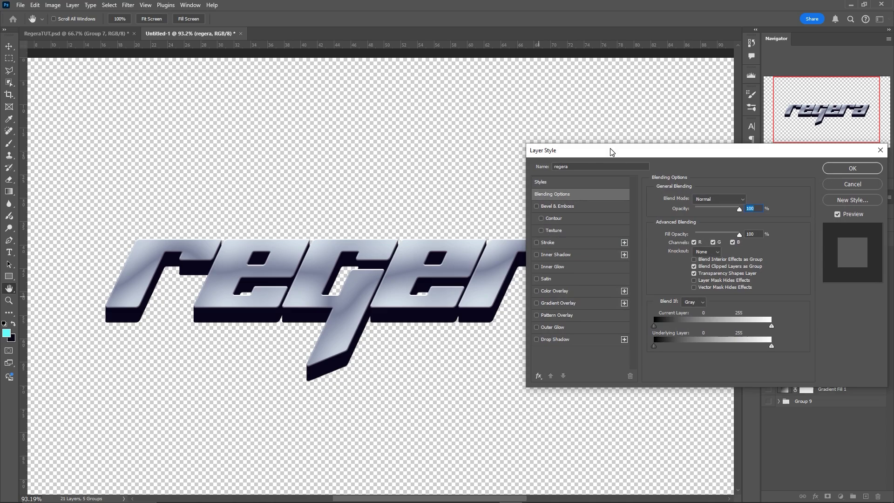
click(536, 304)
click(567, 305)
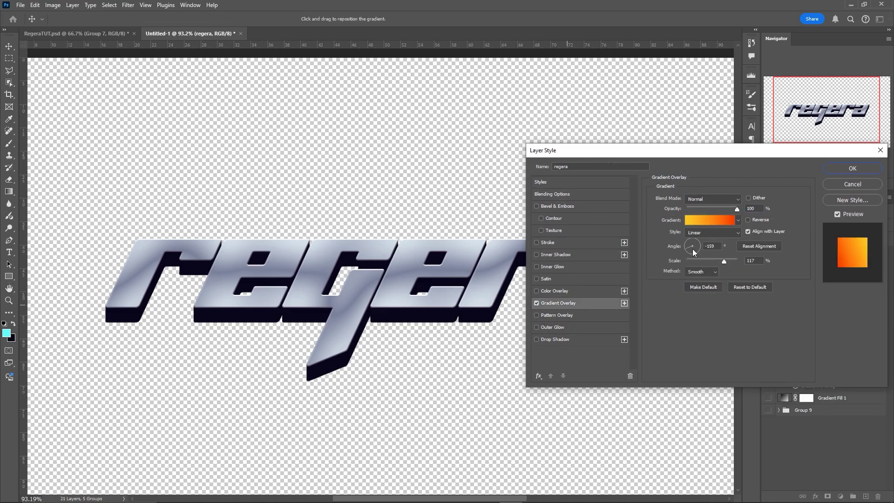
Step: Give the Gradient Overlay the teal-blue-magenta preset at a 0° angle and apply the layer style
click(714, 220)
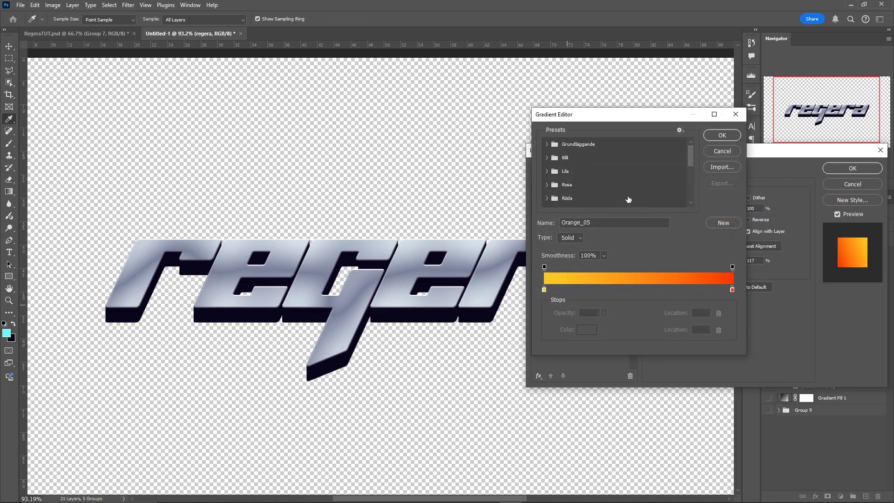
scroll(628, 194, down, 5)
scroll(627, 194, down, 2)
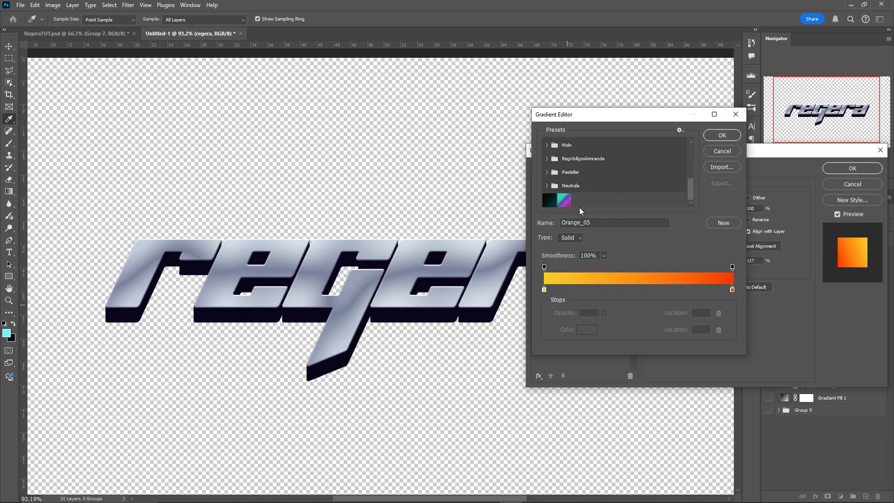
click(564, 201)
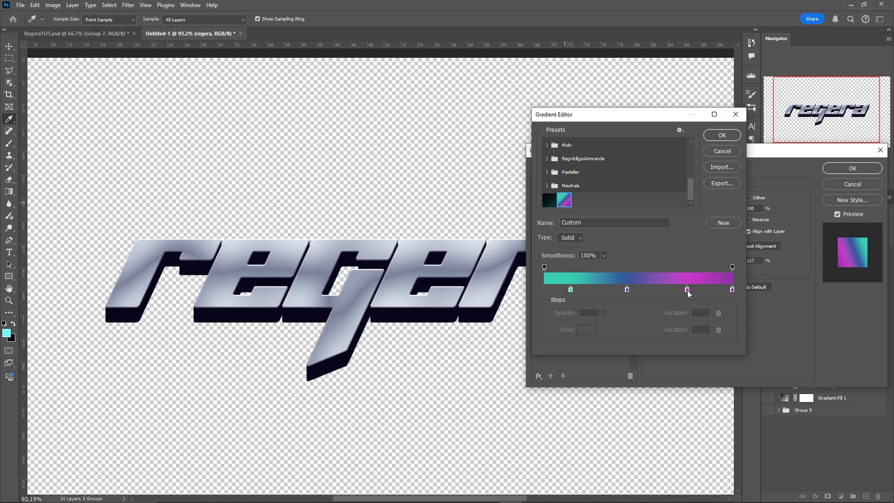
click(718, 139)
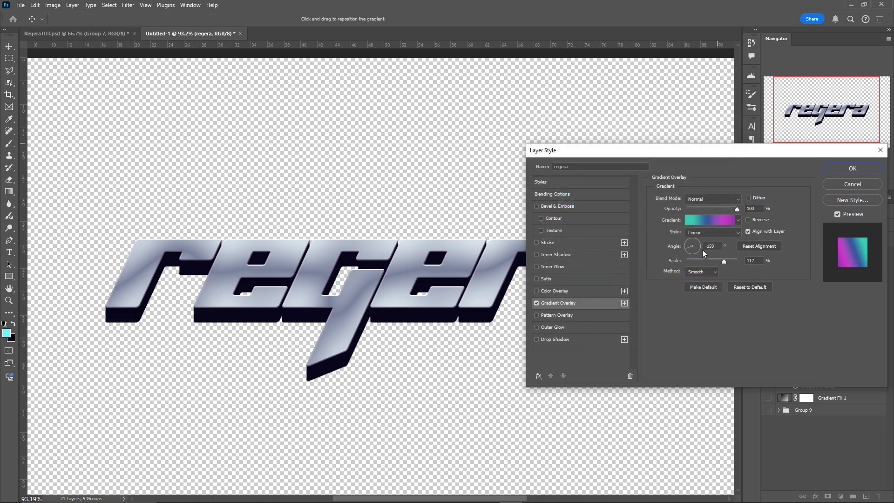
drag(688, 247, 704, 246)
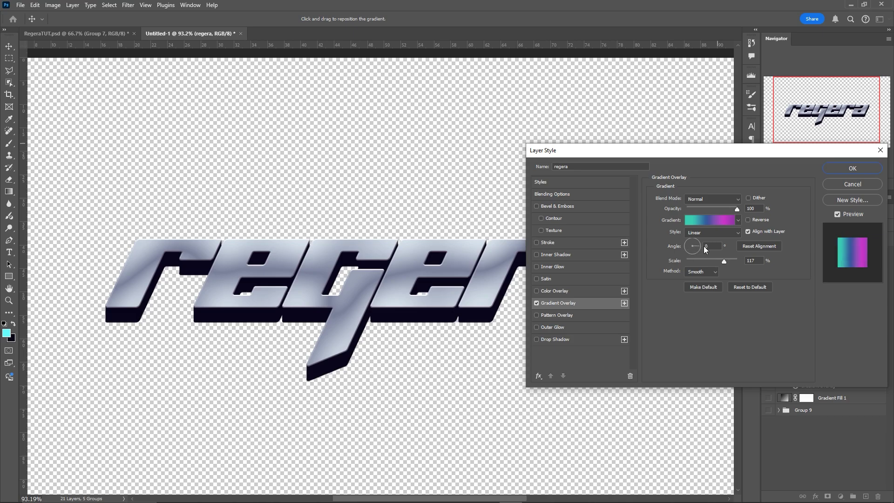
double_click(704, 247)
click(854, 170)
Step: Nudge the gradient regera layer down by about 7 px and show the Gradient Fill 1 background layer
key(l)
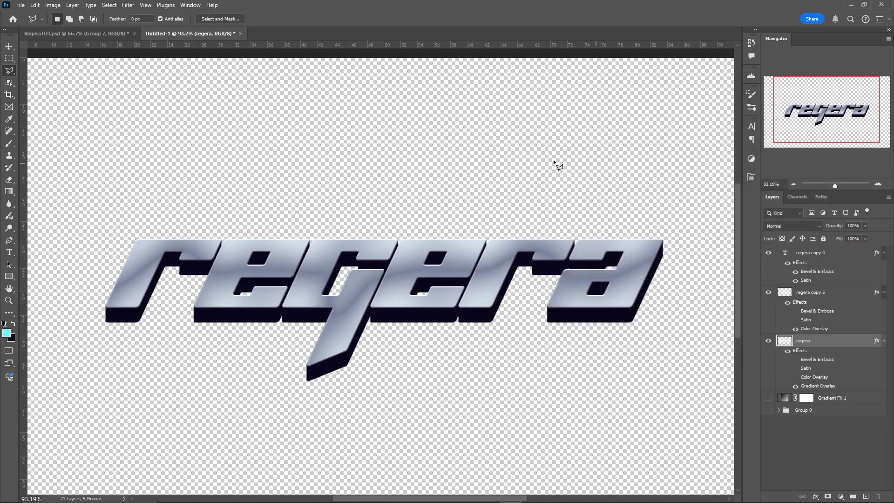
click(9, 46)
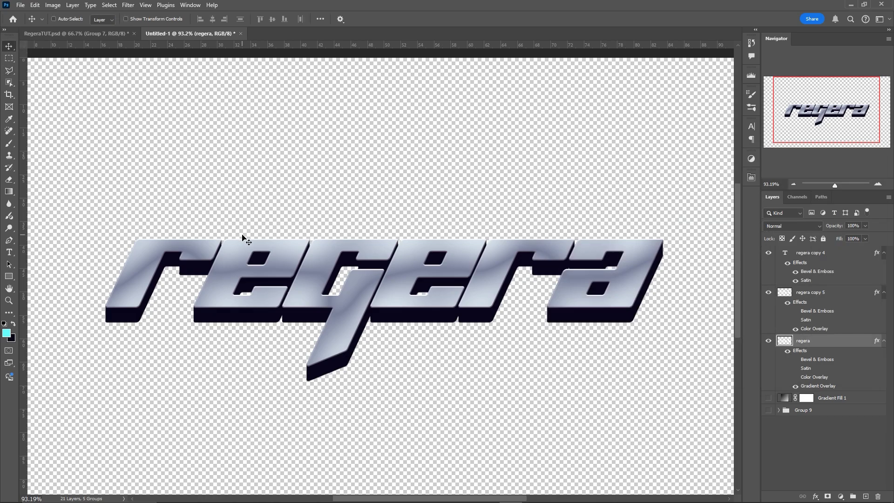
key(shift+Down)
key(Up)
key(Up)
key(Up)
key(Up)
key(Up)
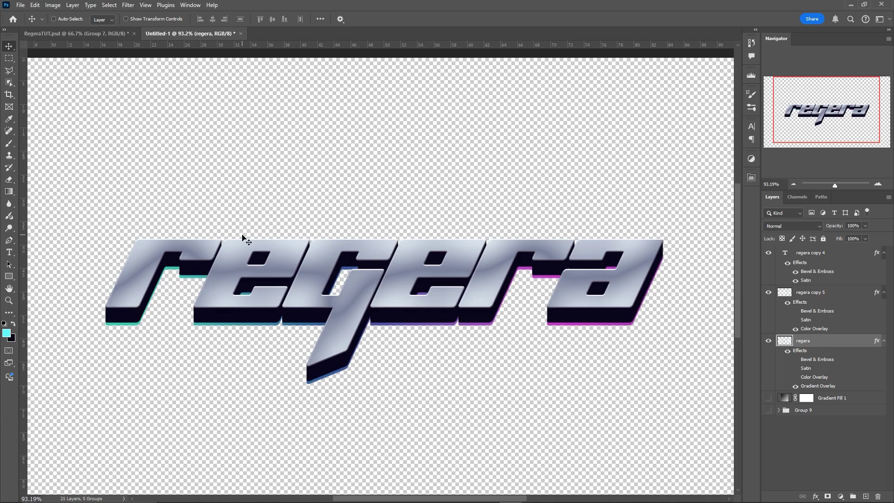
key(ctrl)
click(768, 399)
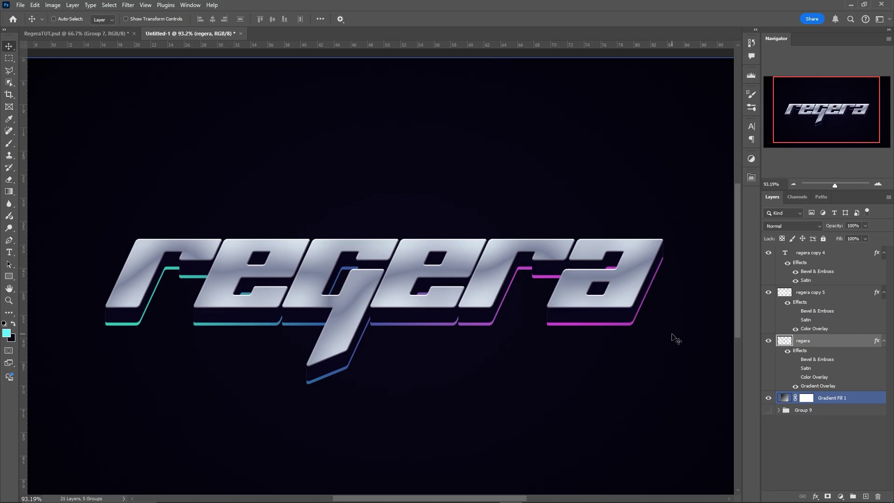
Step: Add a white Inner Glow in Overlay mode at 100% opacity and 9 px size to the gradient regera layer
click(852, 341)
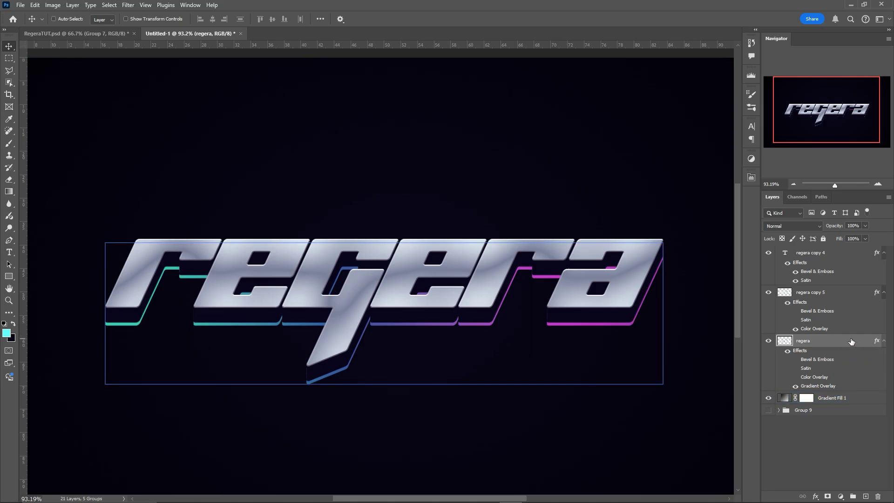
double_click(852, 342)
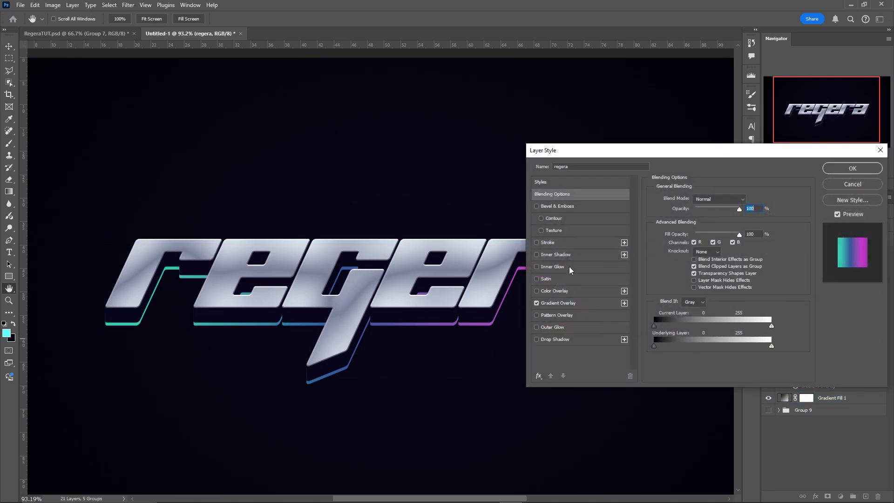
click(569, 266)
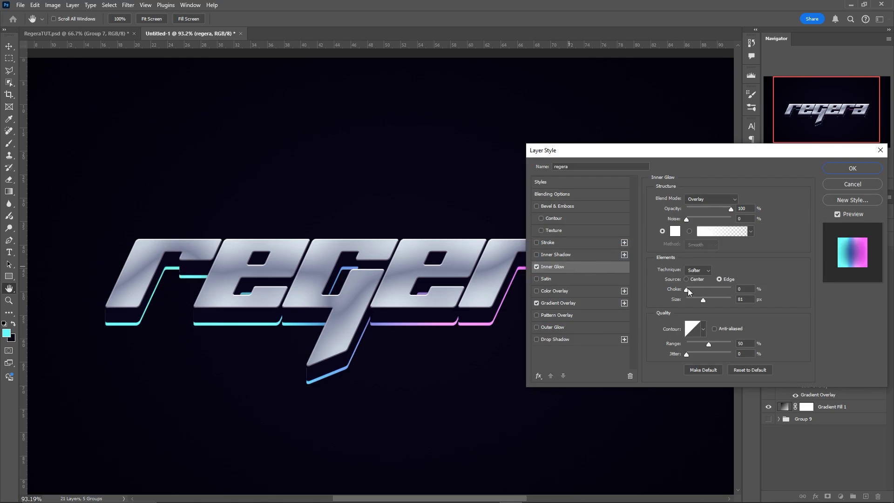
drag(700, 299, 690, 301)
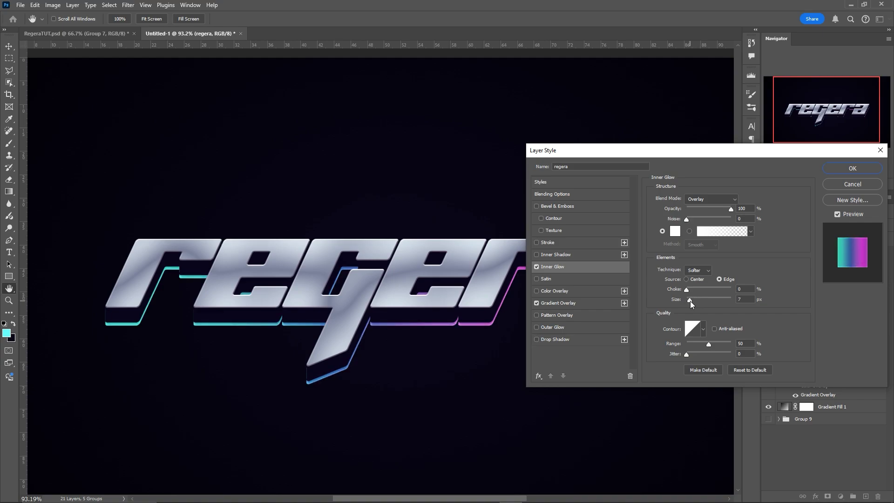
key(Up)
key(Up)
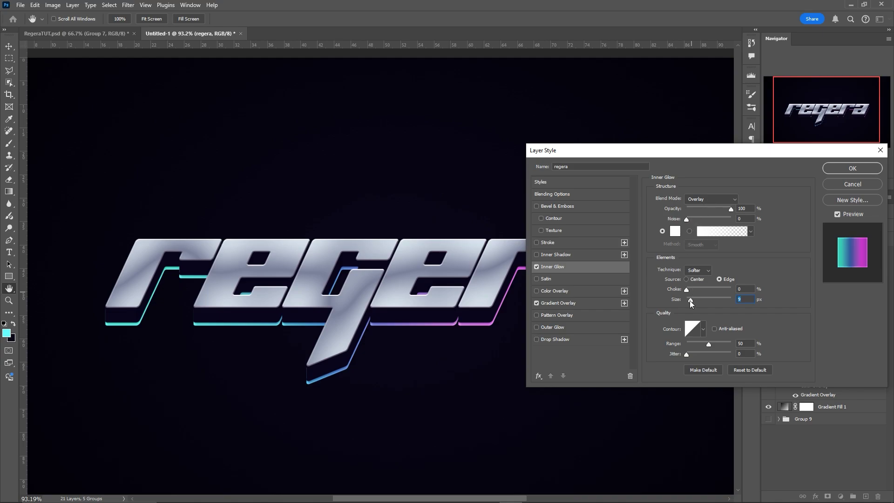
drag(658, 153, 515, 179)
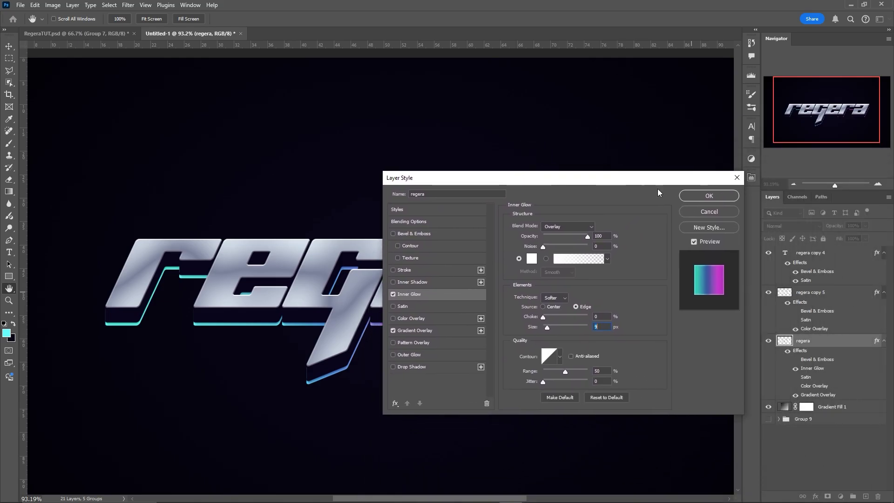
click(715, 198)
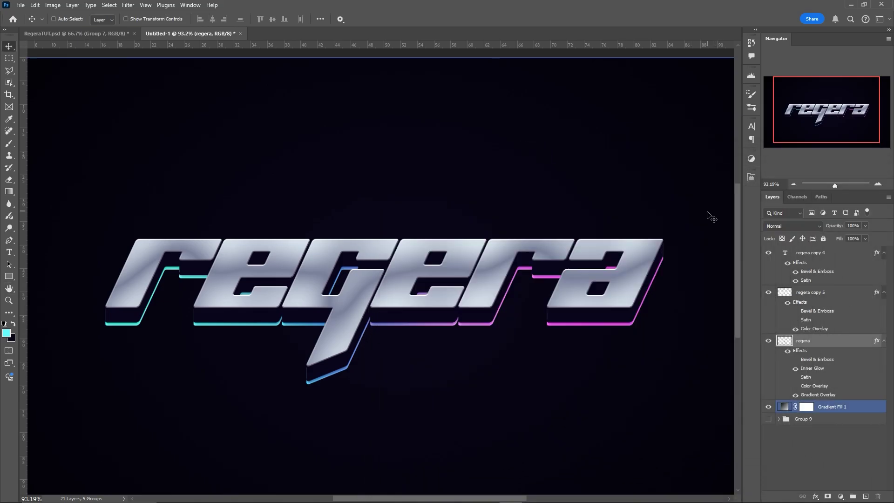
Step: Add a white Overlay Inner Glow to the metallic regera text layer with 100% choke and 1 px size, and apply the style
ctrl+click(659, 298)
scroll(663, 300, up, 2)
scroll(663, 300, down, 1)
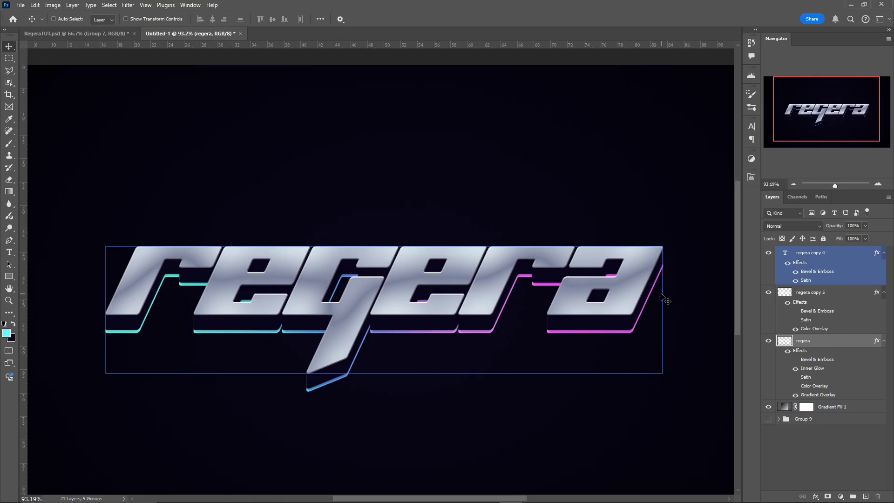
click(842, 257)
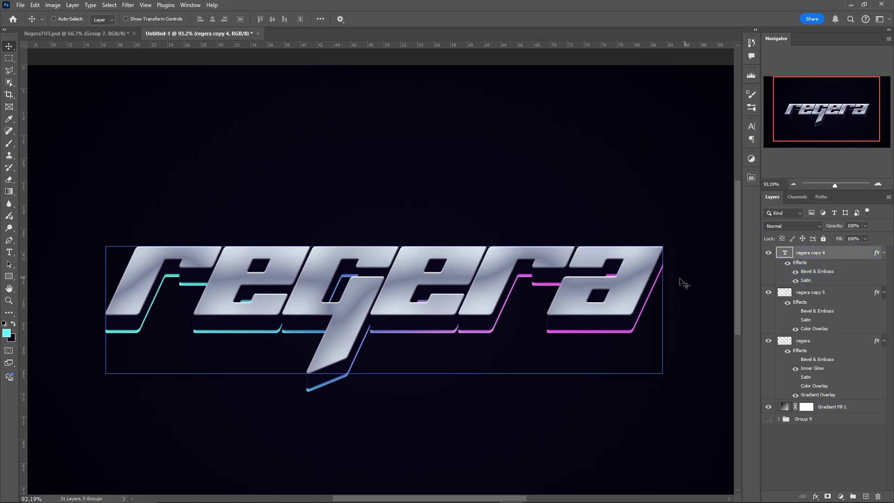
double_click(848, 256)
drag(533, 181, 664, 174)
click(555, 286)
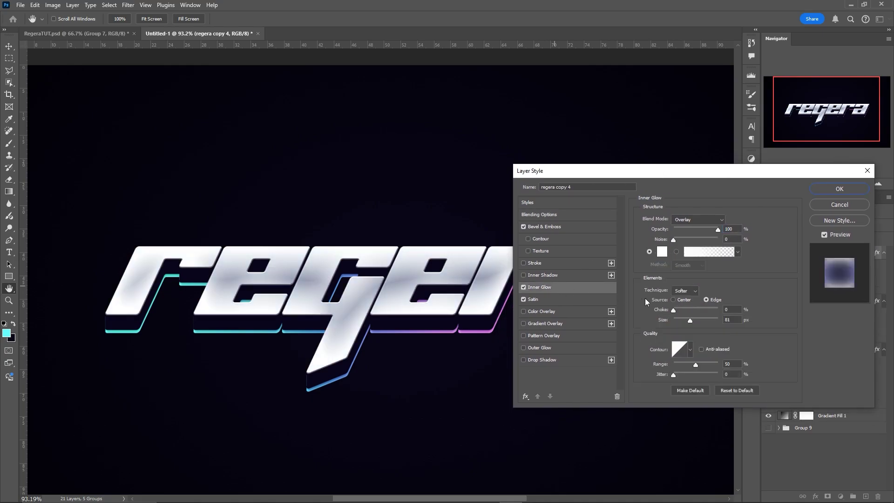
mouse_move(689, 321)
mouse_down()
mouse_move(676, 323)
mouse_move(678, 314)
mouse_up()
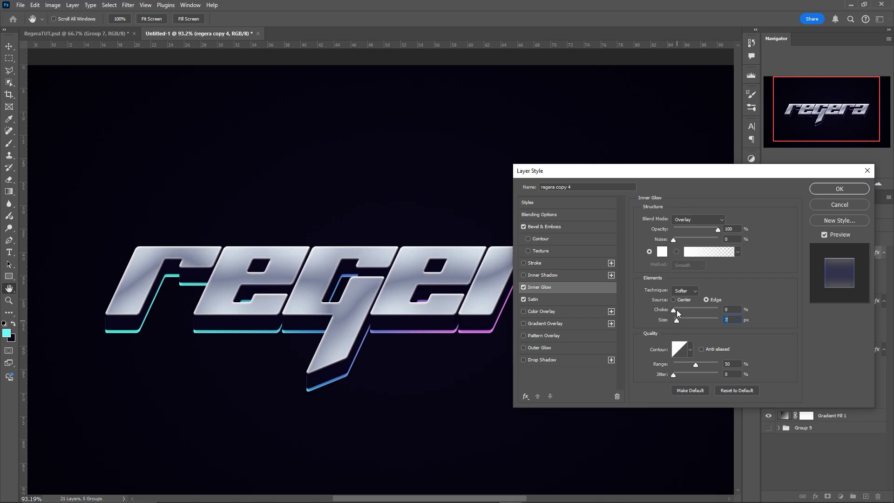
mouse_move(675, 310)
mouse_down()
mouse_move(726, 310)
mouse_move(674, 319)
mouse_up()
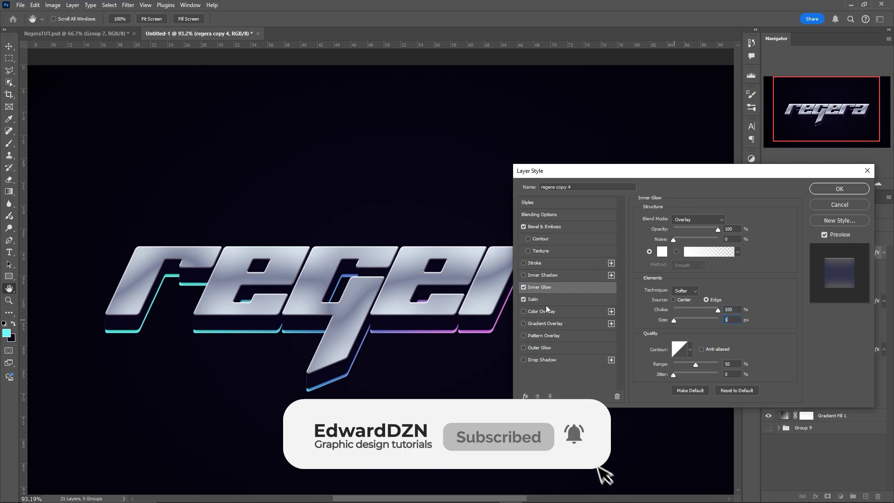
click(524, 288)
click(524, 287)
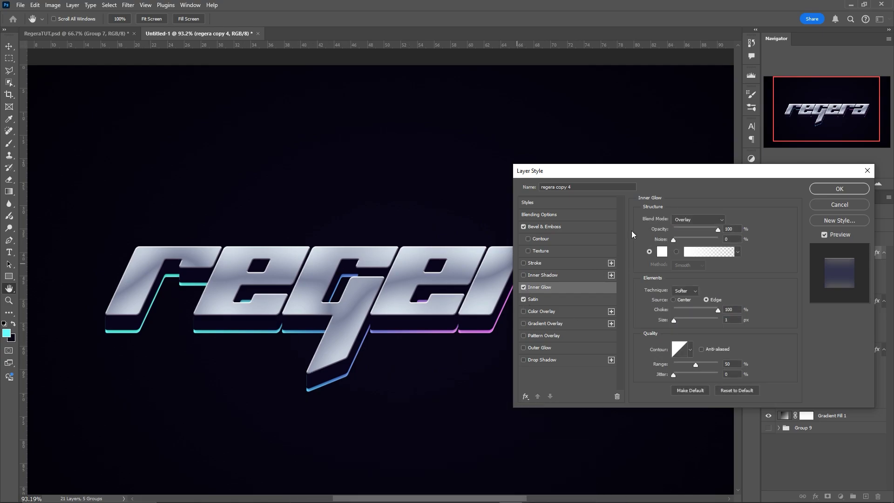
drag(646, 171, 590, 171)
Step: Check the gradient regera layer by toggling its visibility, and duplicate it
click(843, 359)
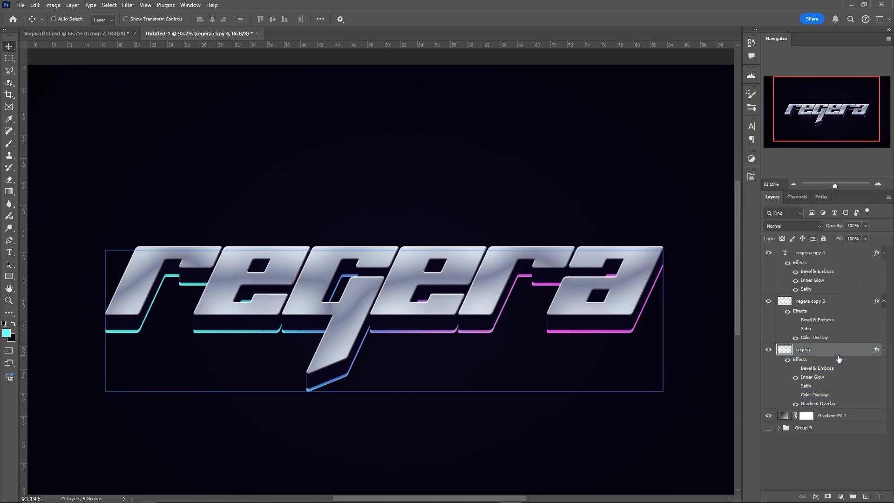
click(769, 350)
click(768, 349)
key(ctrl+j)
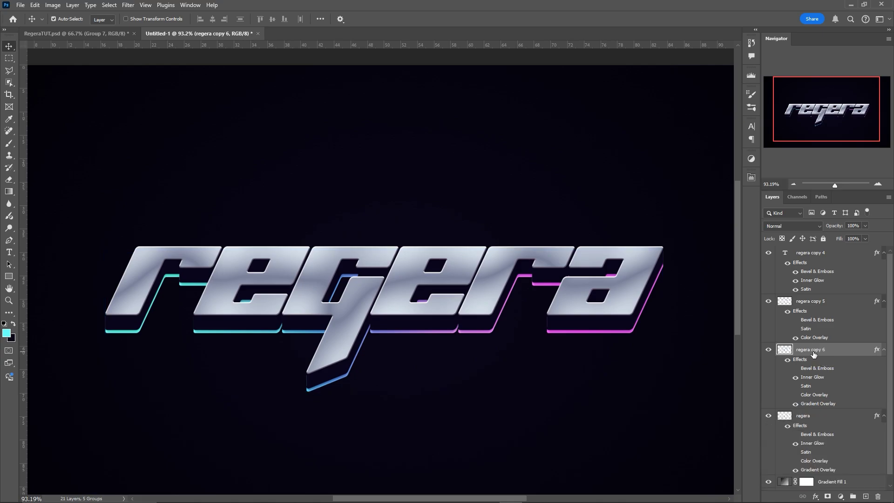
Step: Apply a Gaussian Blur with a 6.8-pixel radius to the lower of the two gradient regera layers
scroll(791, 405, down, 1)
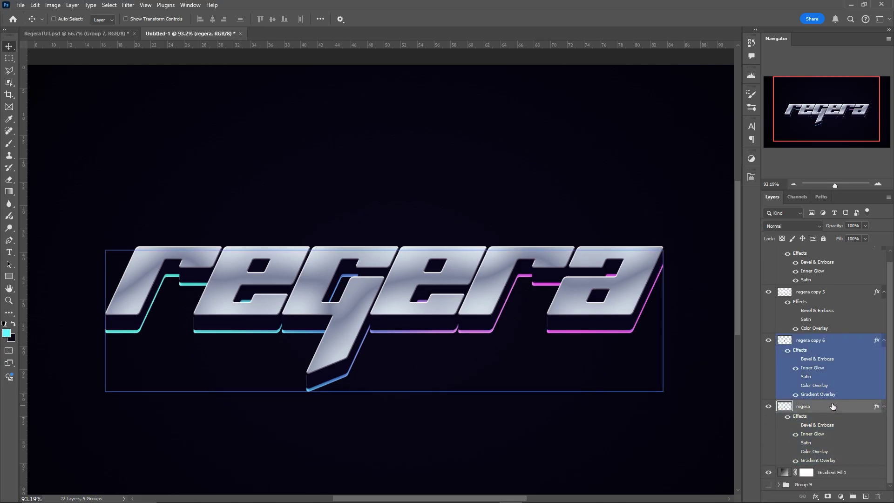
click(779, 408)
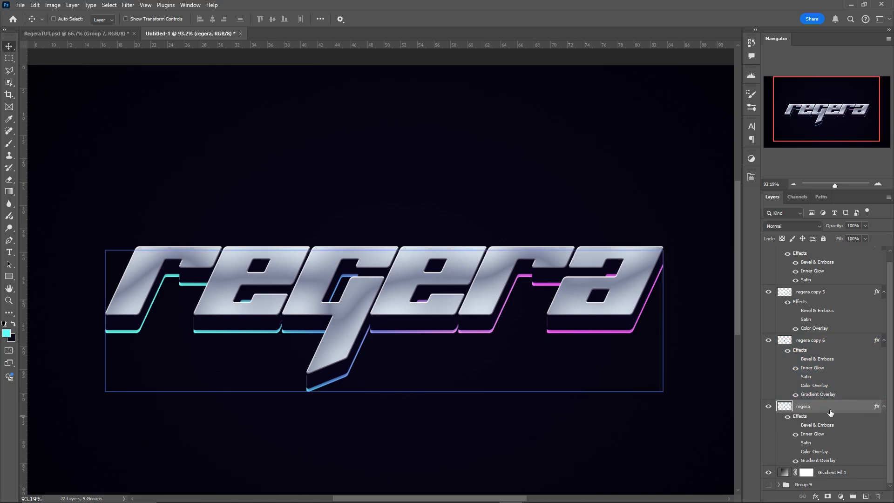
click(127, 5)
mouse_move(176, 142)
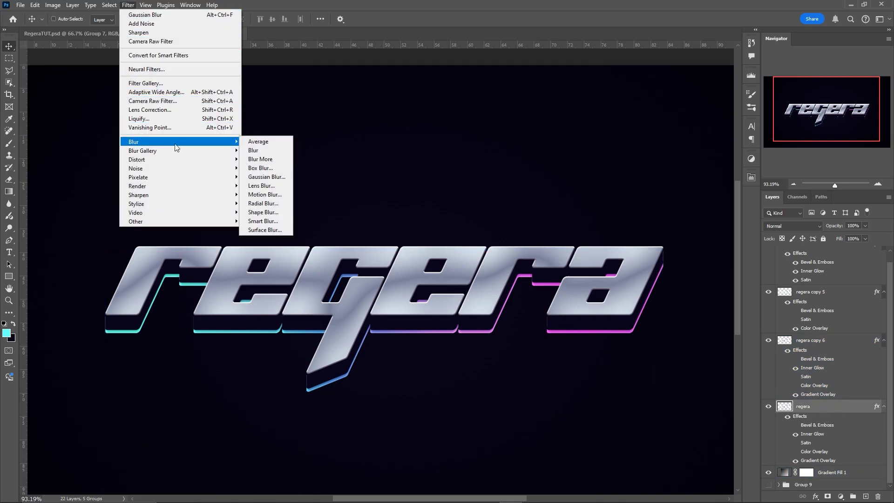
click(261, 177)
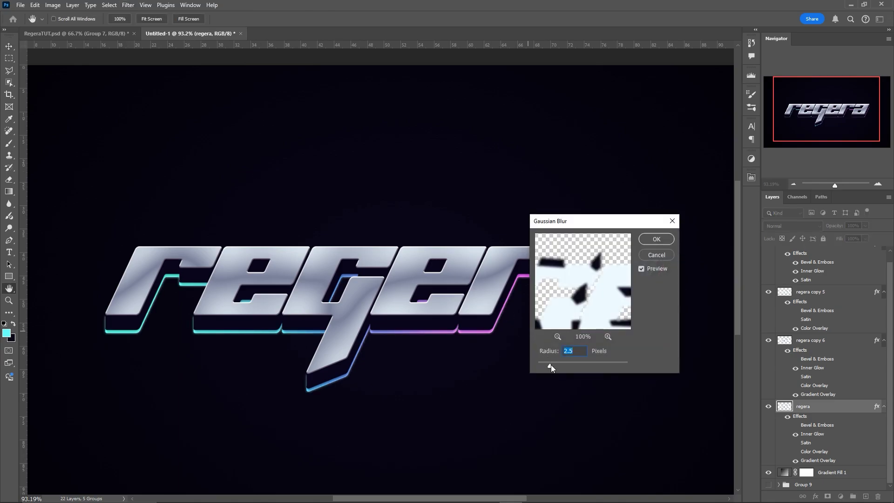
drag(551, 364, 563, 365)
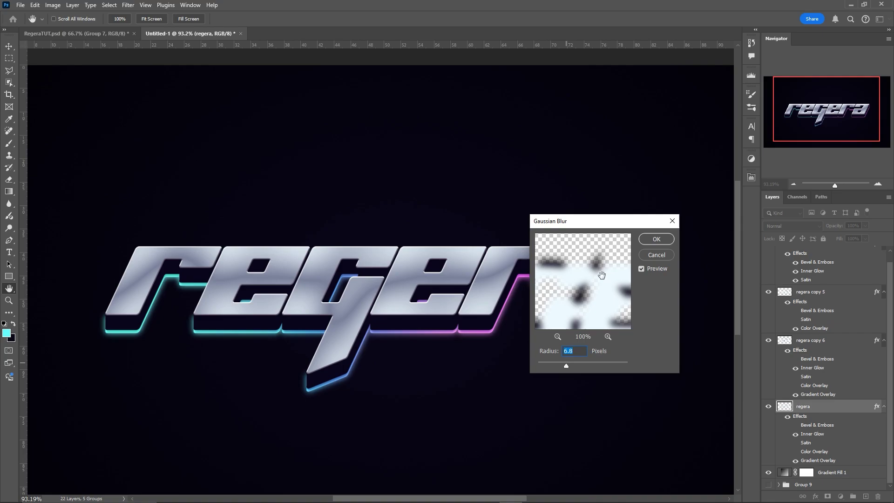
drag(580, 223, 520, 254)
click(596, 257)
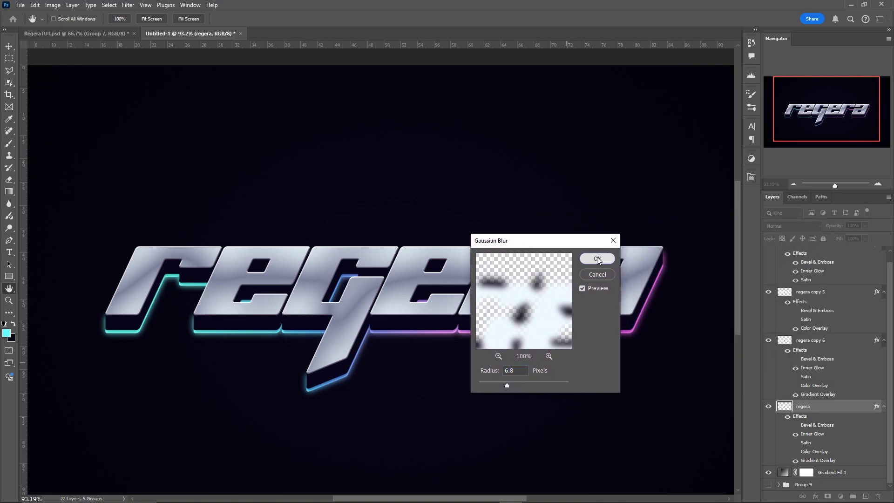
Step: Erase the blurred glow along the outer vertical edge of the first r's extrusion with a soft 70 px eraser at 43% opacity
scroll(552, 325, down, 3)
scroll(552, 325, up, 2)
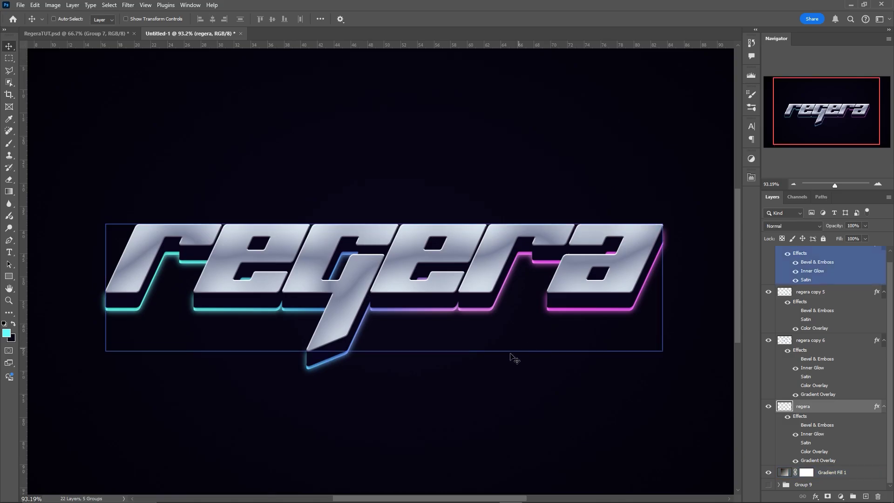
key(e)
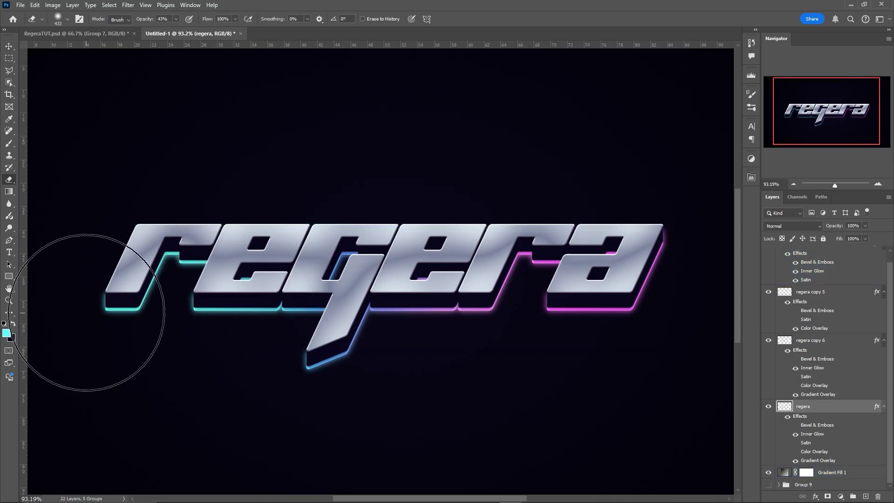
scroll(78, 307, up, 5)
scroll(77, 291, up, 4)
drag(163, 245, 17, 265)
drag(227, 259, 71, 274)
drag(149, 266, 163, 270)
click(167, 263)
click(164, 270)
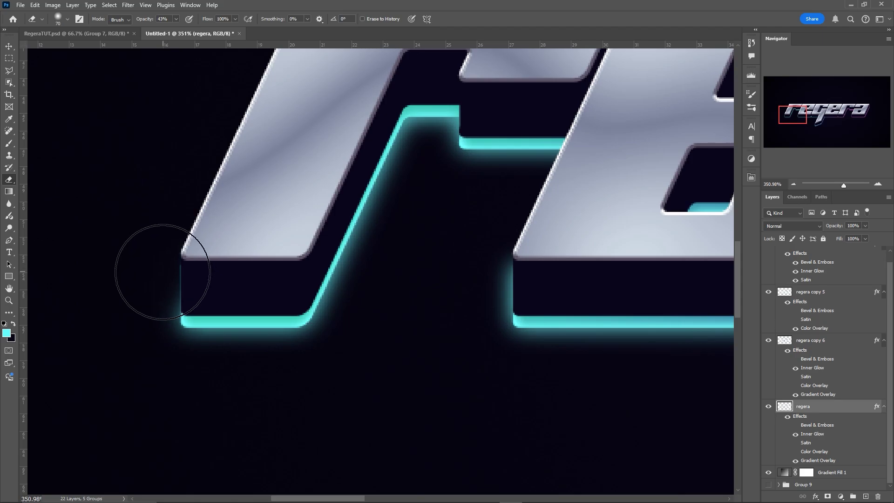
scroll(189, 262, down, 3)
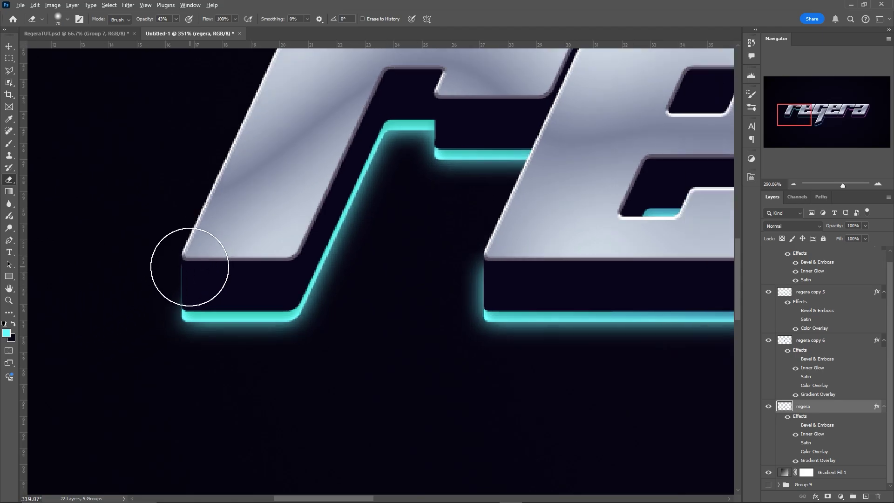
key(ctrl+0)
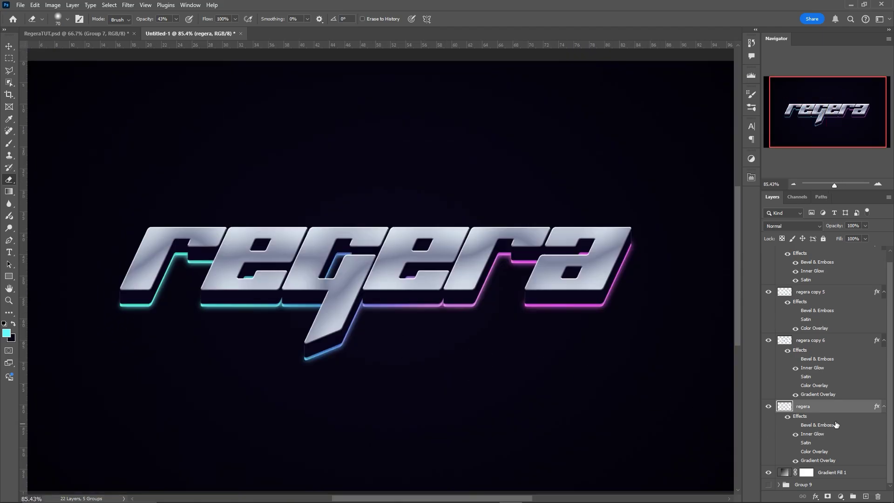
Step: Group the metallic text layer, the dark extrusion layer and both gradient regera layers
scroll(816, 394, up, 1)
shift+click(828, 255)
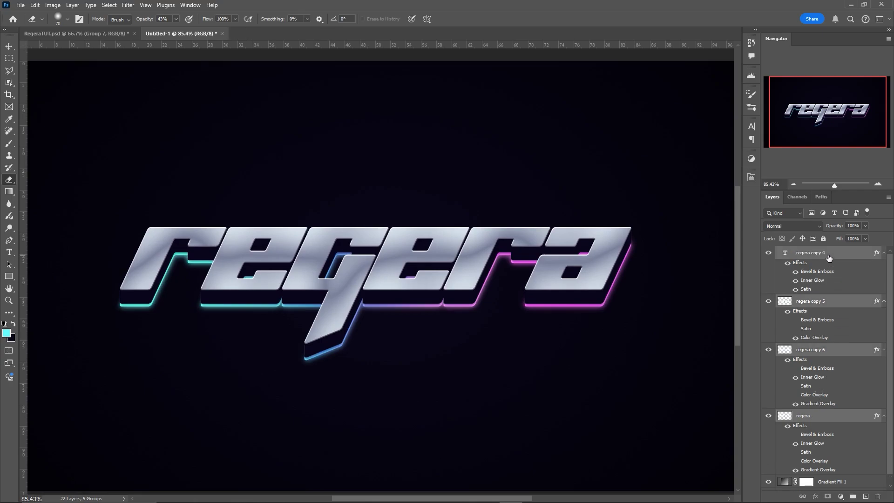
key(ctrl+g)
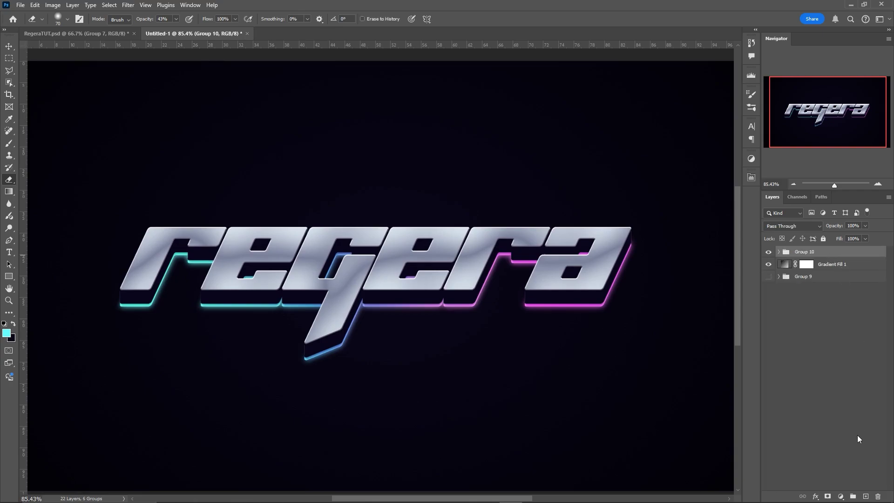
Step: Add a Curves adjustment layer above the regera group and clip it to the group
click(841, 496)
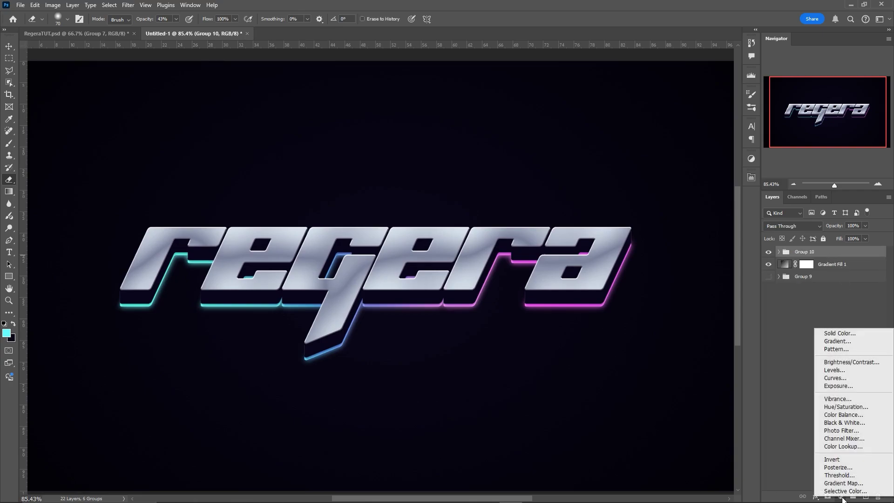
click(846, 379)
right_click(854, 253)
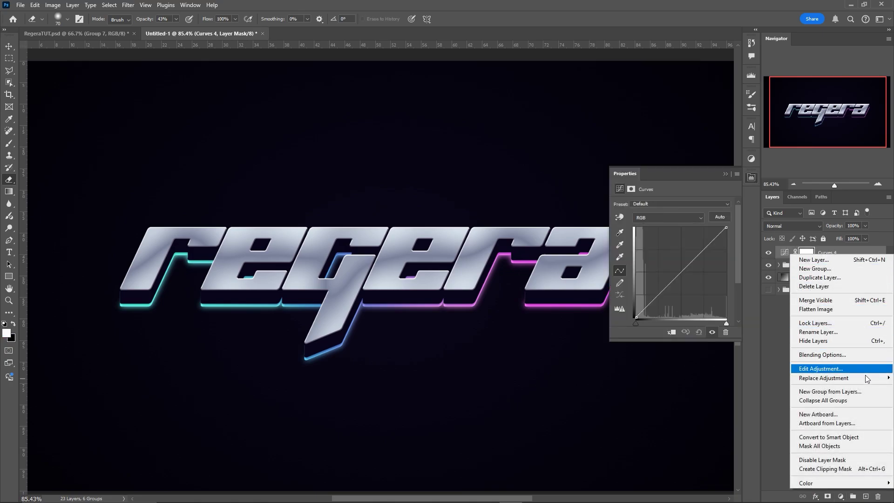
click(854, 469)
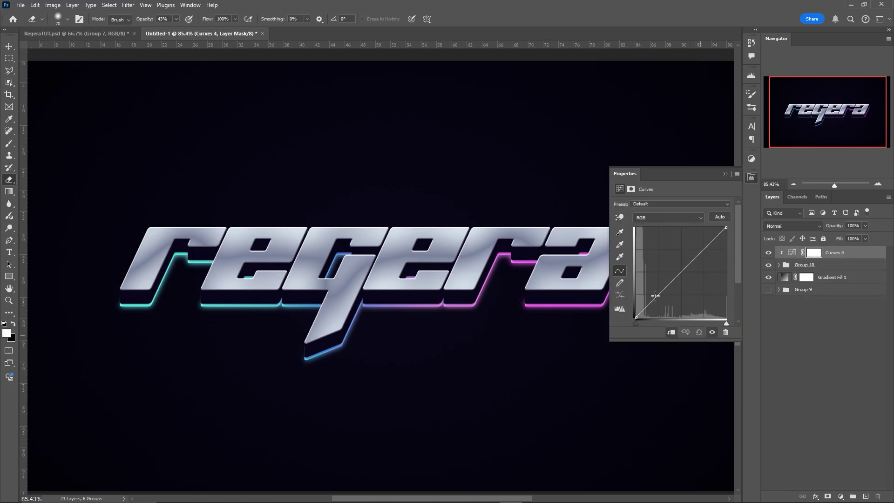
Step: Shape the RGB curve into an S with slightly lowered shadows and raised highlights, and collapse the adjustment's settings
drag(654, 298, 655, 302)
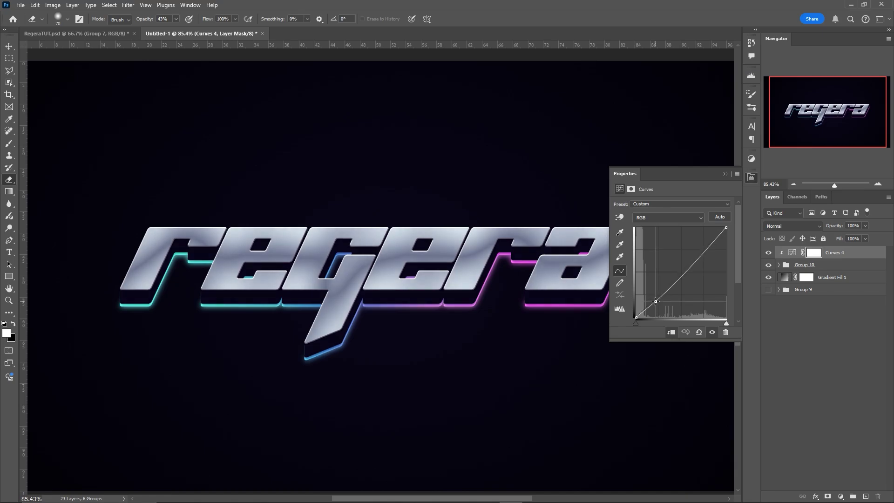
drag(708, 253, 703, 238)
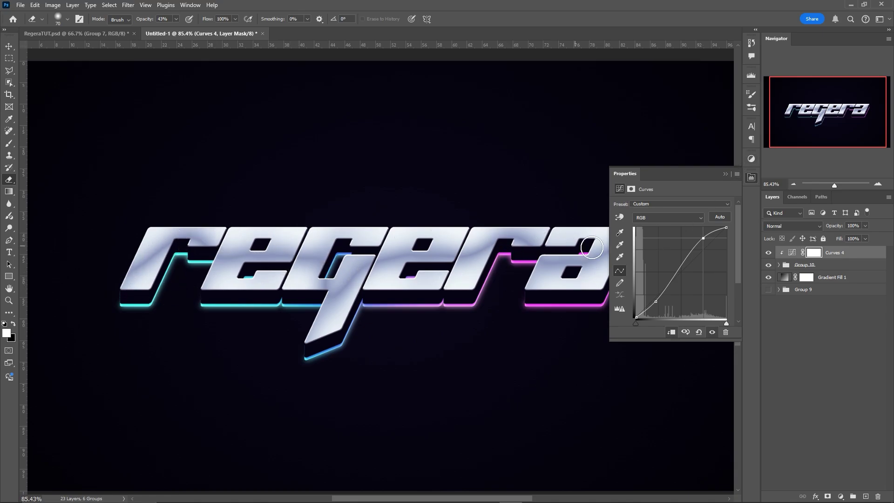
click(725, 174)
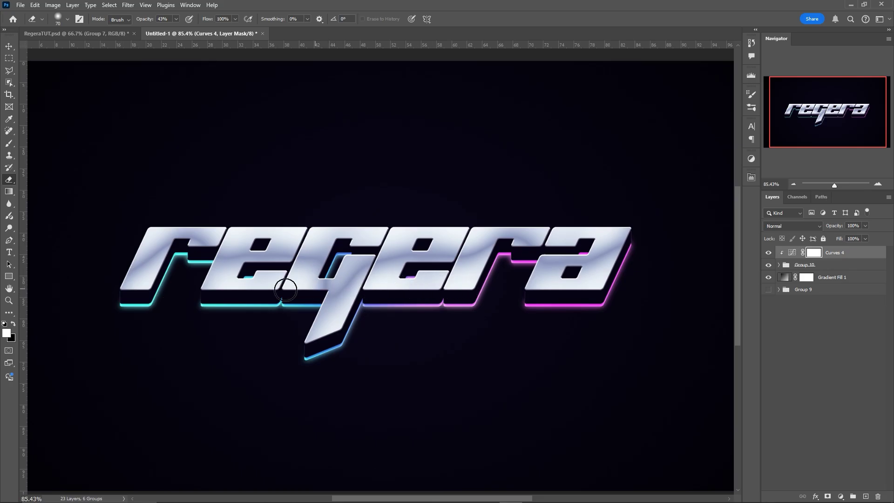
Step: Set the color overlay of the dark extrusion layer in the regera group to the dark navy #10092f
click(779, 265)
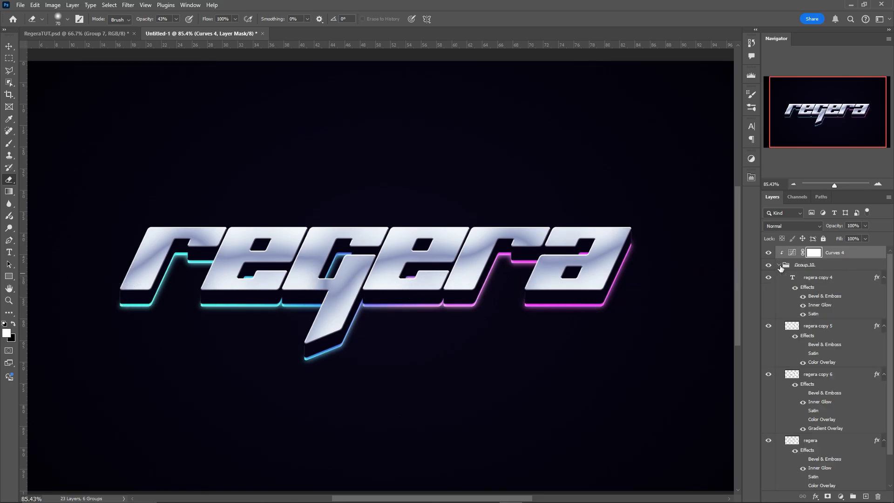
click(844, 329)
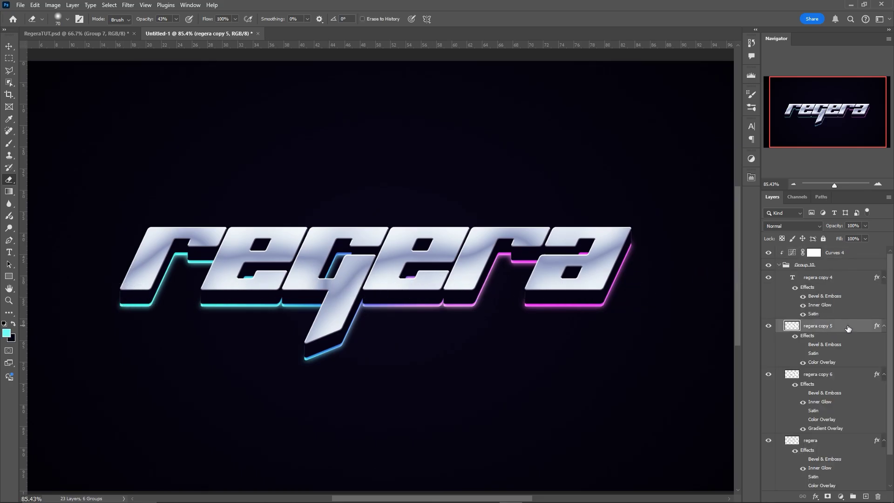
double_click(847, 328)
click(467, 302)
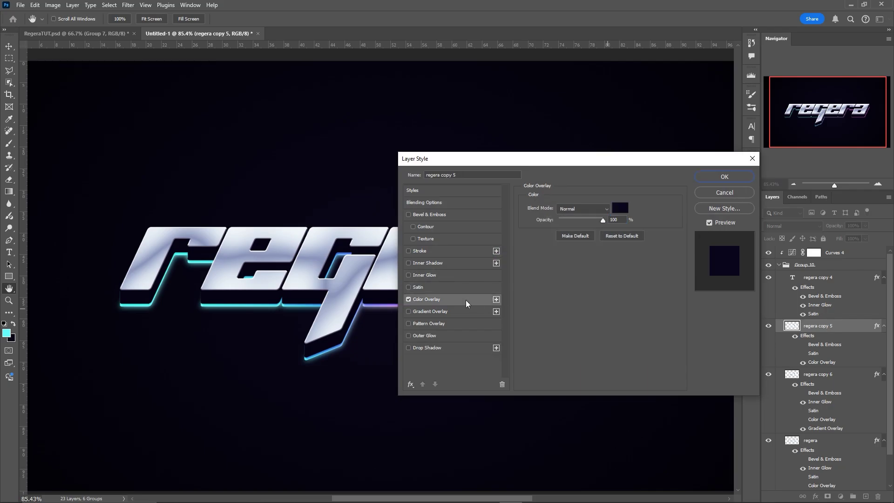
click(619, 209)
click(635, 401)
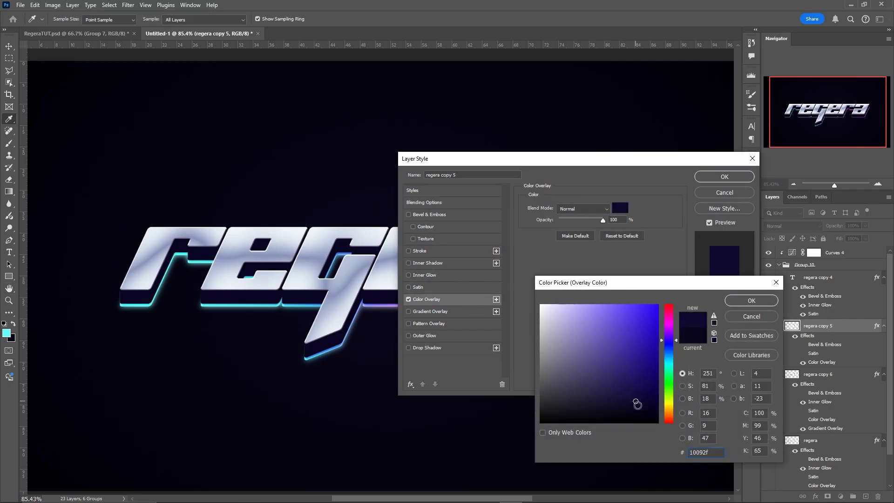
click(636, 404)
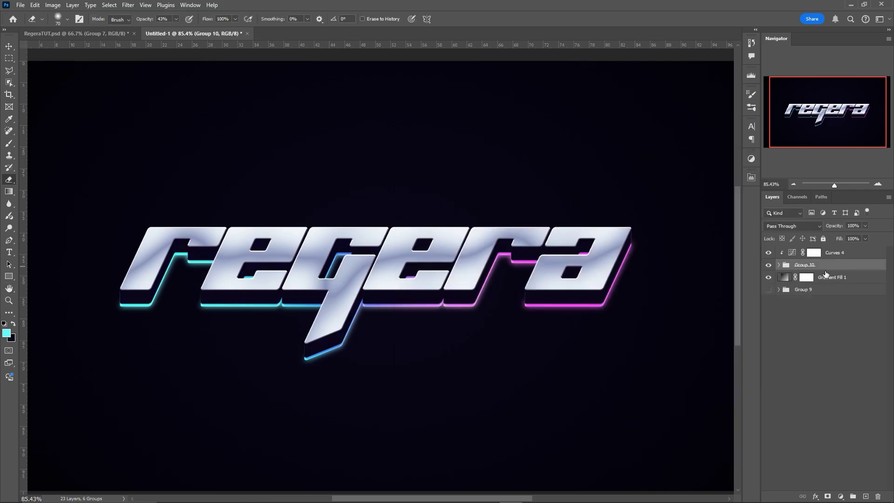
Step: Duplicate the regera group together with its clipped Curves adjustment and merge the copies into one layer
shift+click(859, 254)
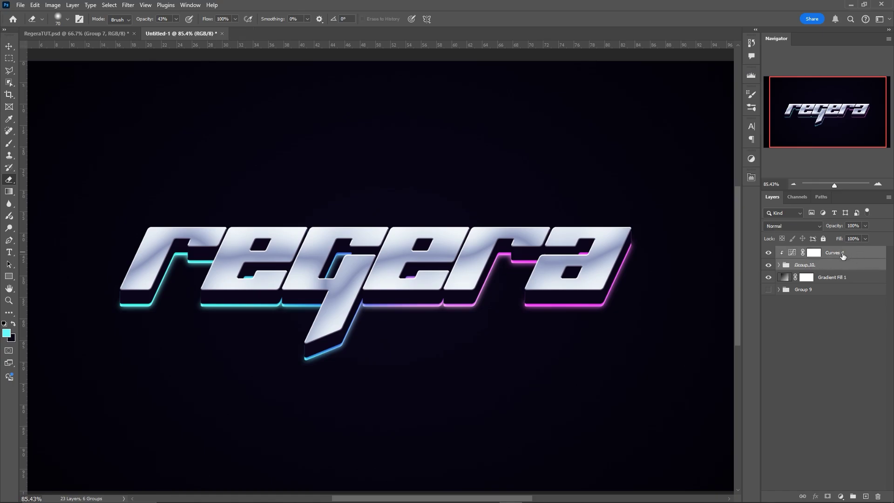
key(ctrl+j)
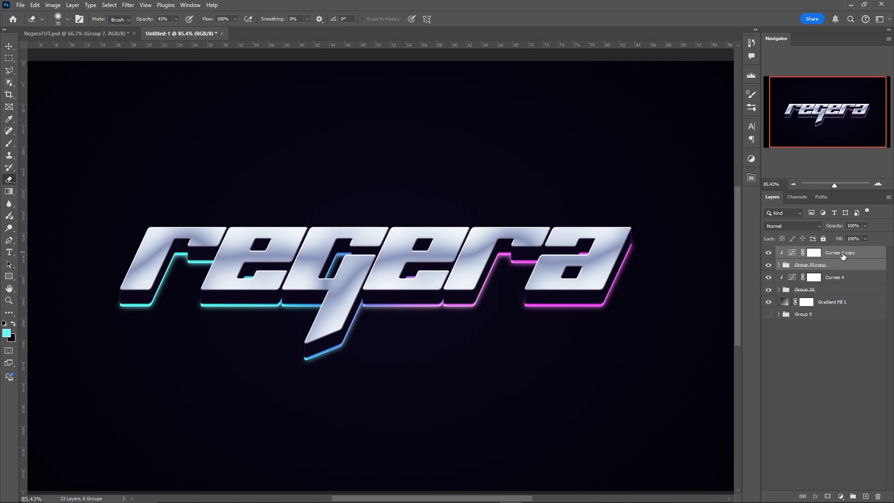
key(ctrl+e)
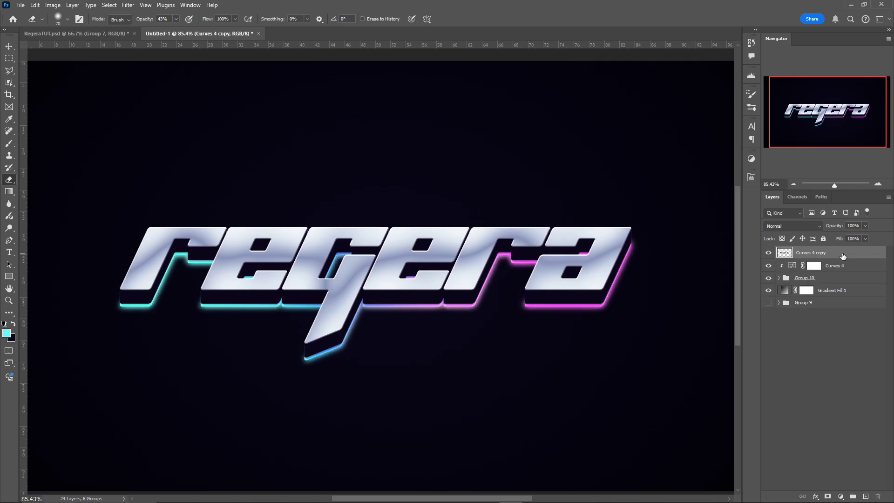
Step: Turn off the green channel in the advanced blending options of the merged regera copy
double_click(842, 255)
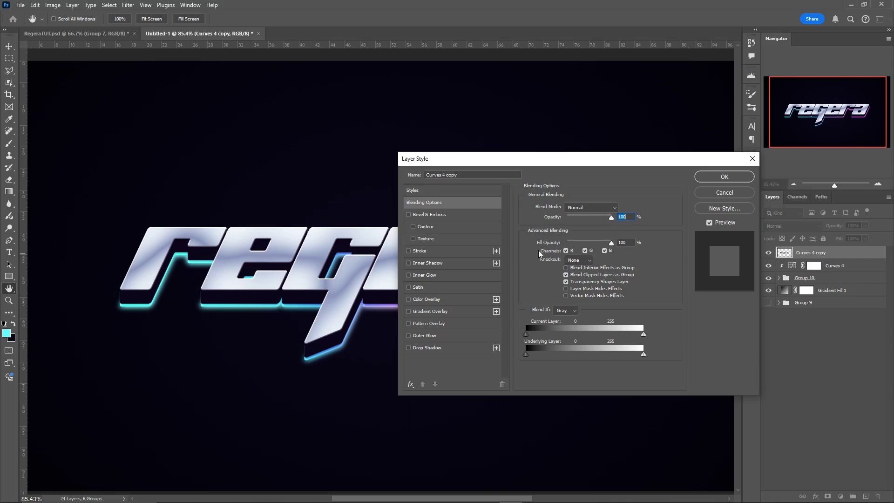
click(584, 251)
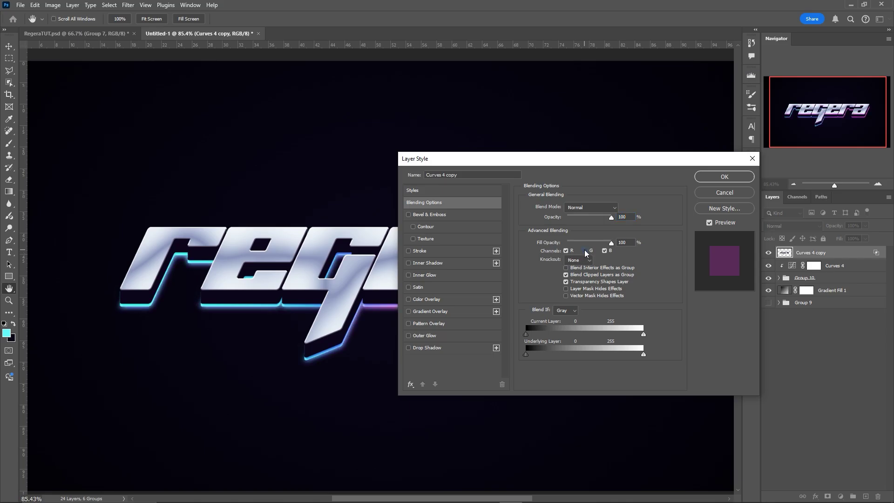
click(723, 176)
Step: Nudge the merged regera copy slightly to the left to create a magenta and green color fringe, and inspect the letter edges
key(e)
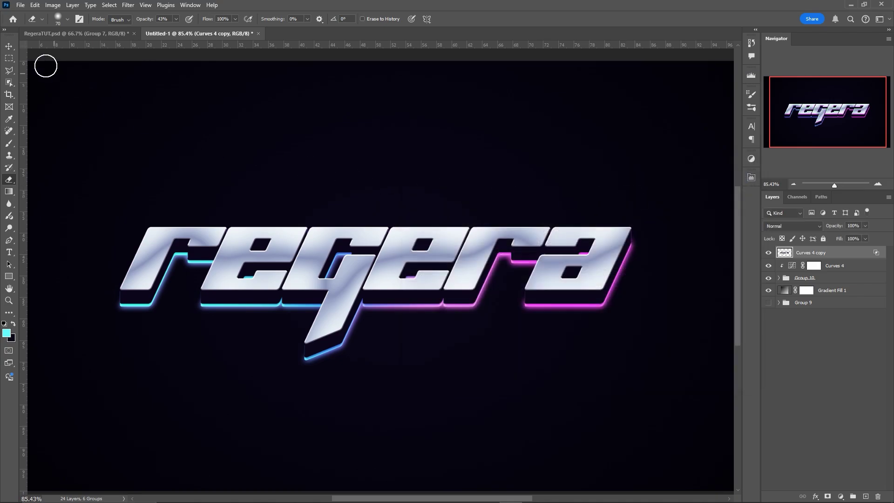
click(12, 46)
ctrl+click(326, 211)
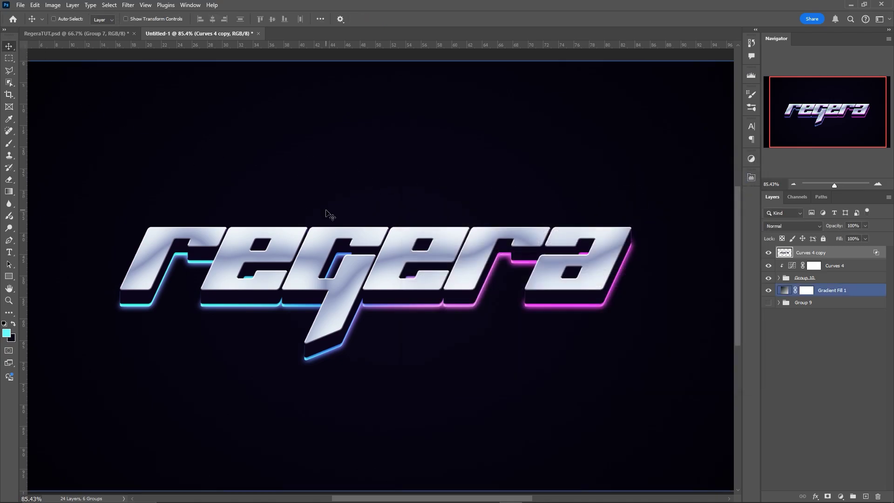
key(Left)
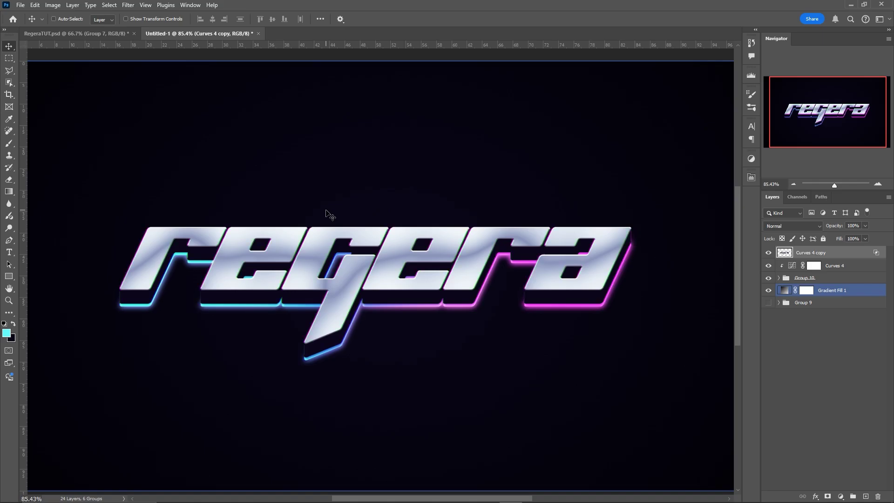
scroll(380, 286, up, 5)
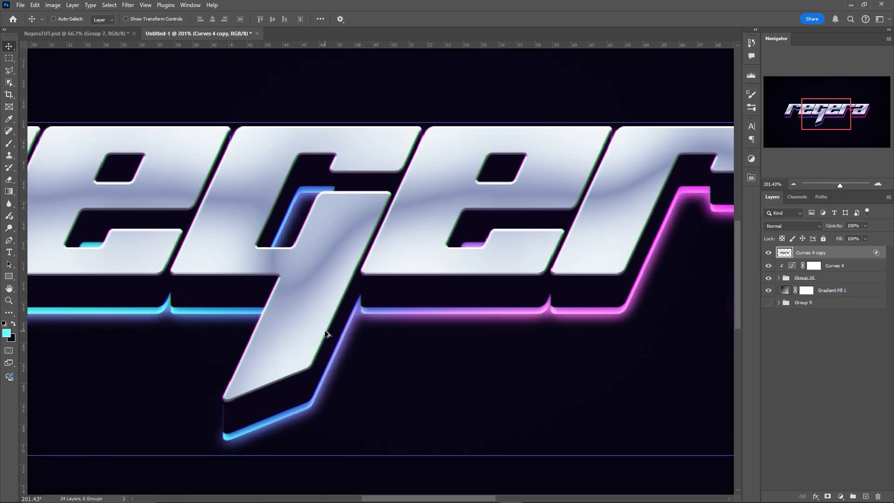
scroll(373, 252, down, 3)
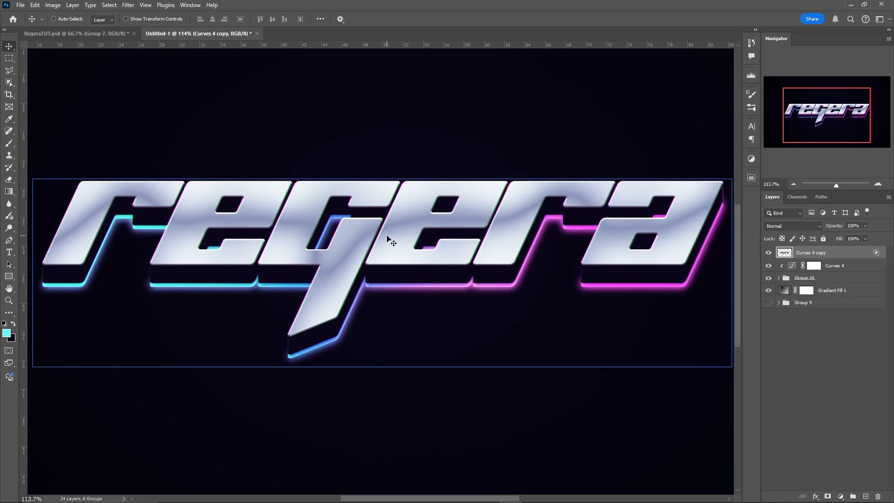
scroll(396, 208, down, 3)
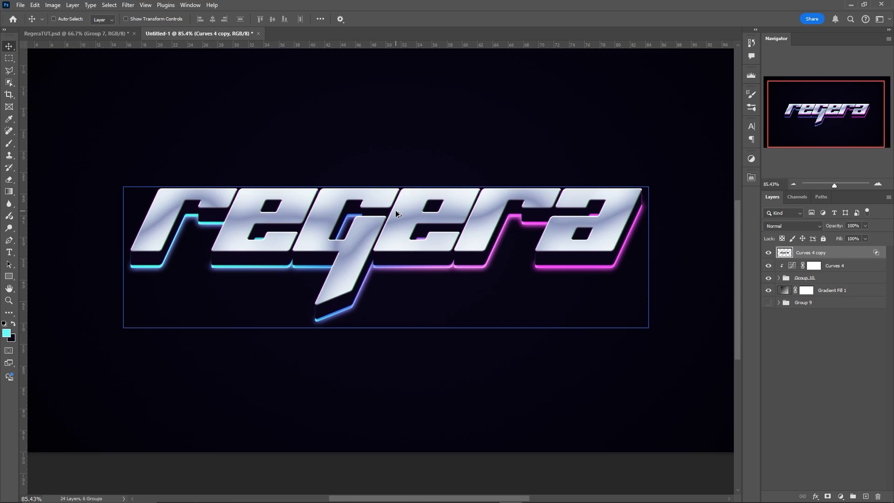
scroll(406, 198, up, 2)
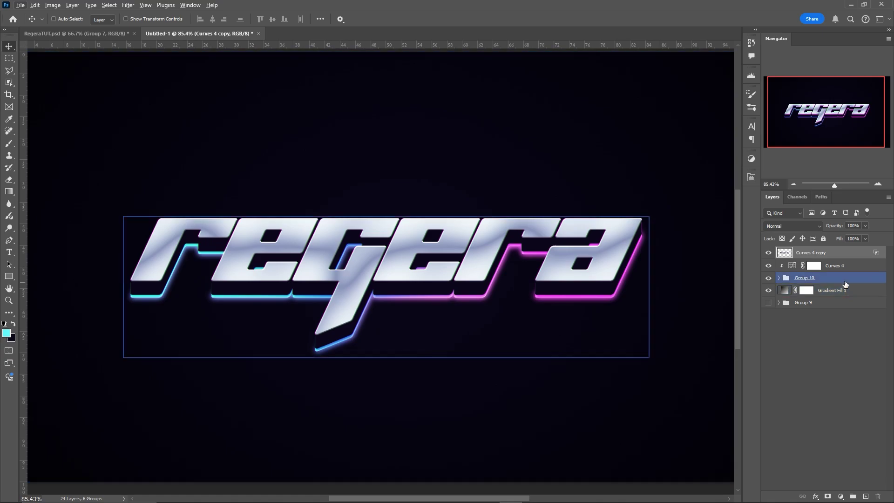
Step: Add a solid color fill layer in mid gray #8b8b8b above the merged regera copy
click(841, 495)
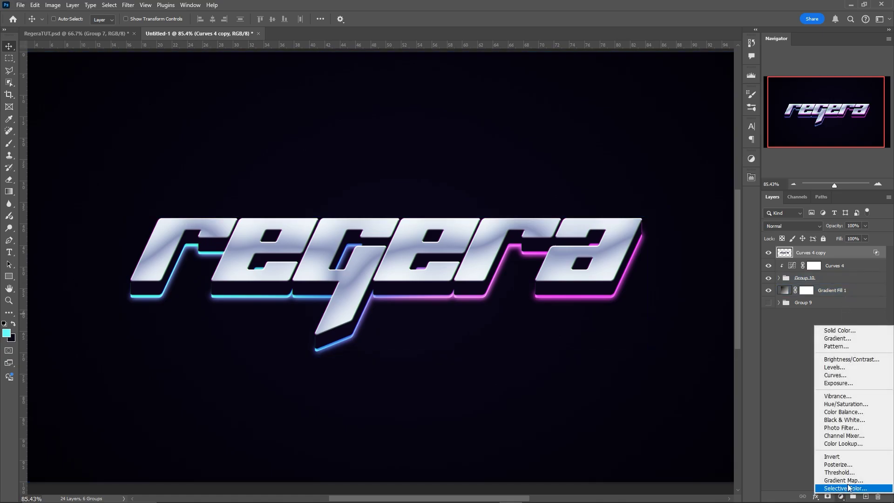
click(862, 331)
drag(650, 353, 521, 358)
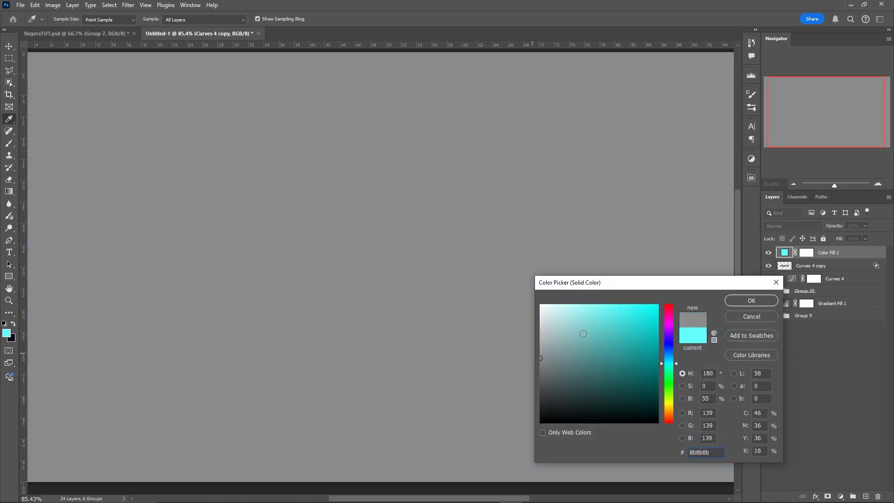
click(742, 302)
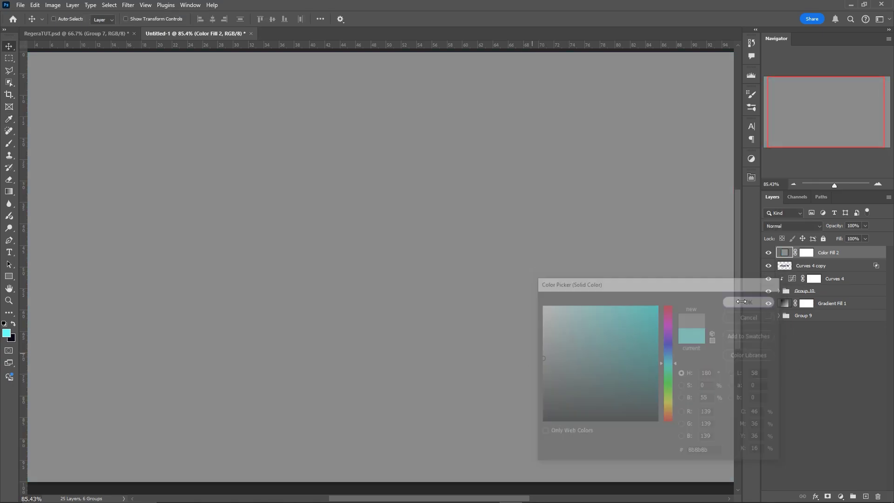
Step: Add 6.99% uniform monochromatic noise to the gray fill after rasterizing it, and set its blend mode to Soft Light
click(128, 5)
mouse_move(188, 169)
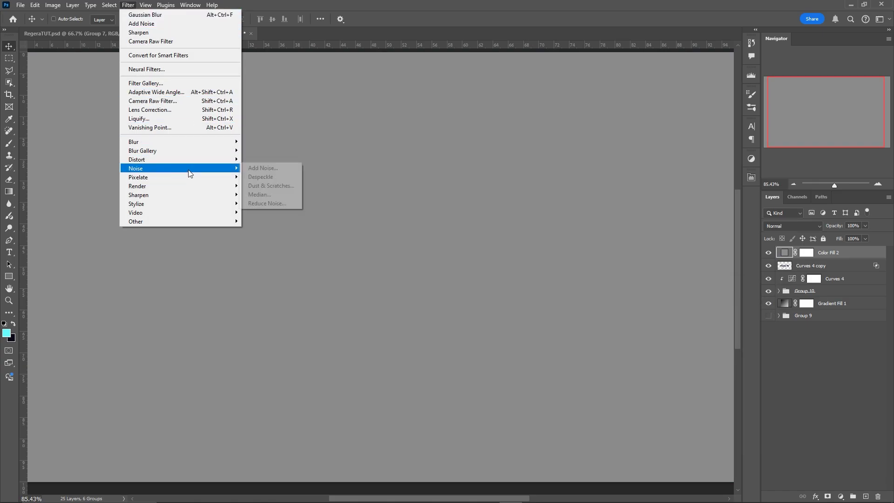
click(258, 168)
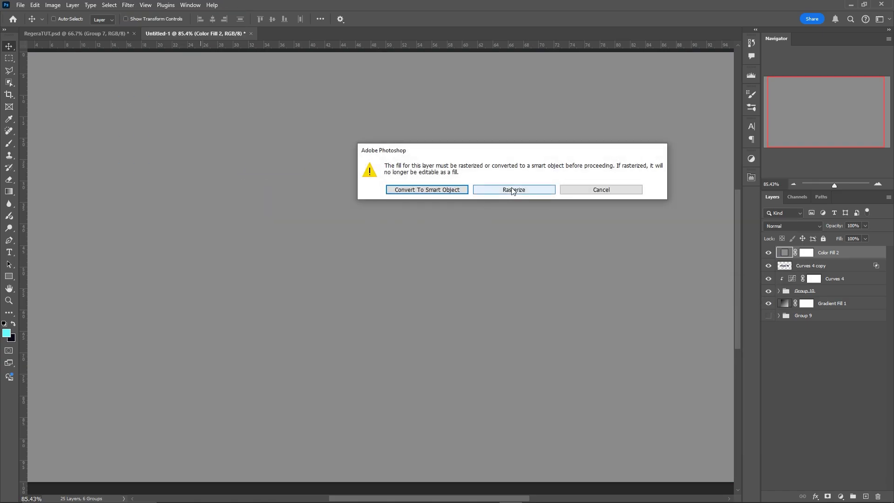
click(512, 189)
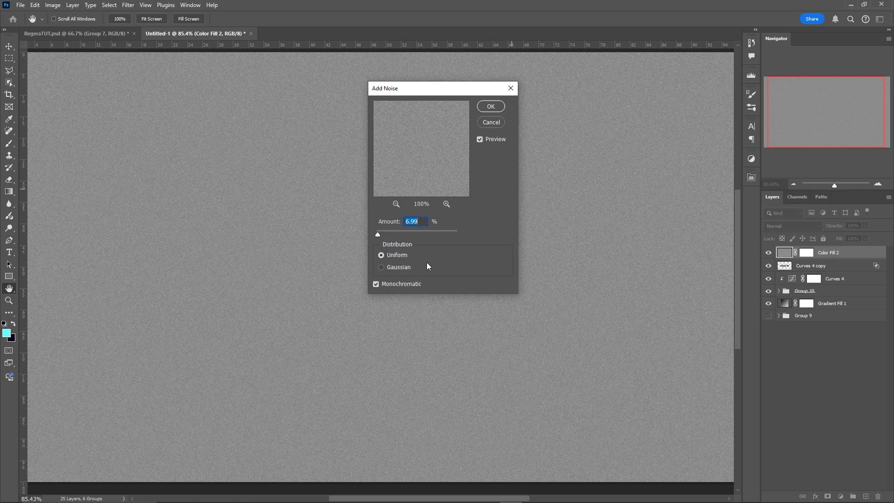
click(490, 107)
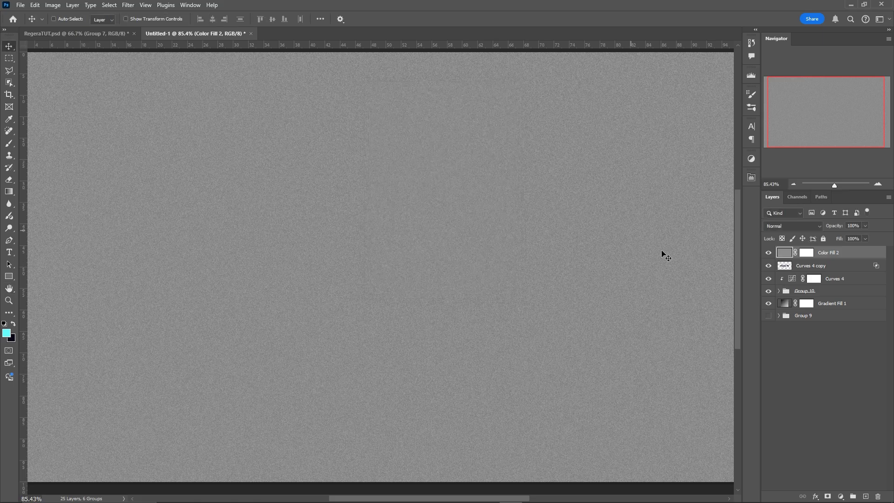
click(785, 226)
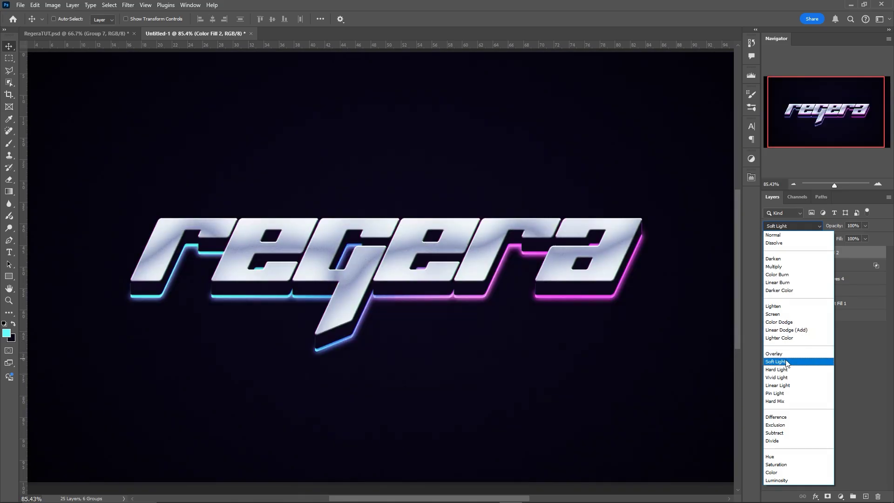
click(786, 362)
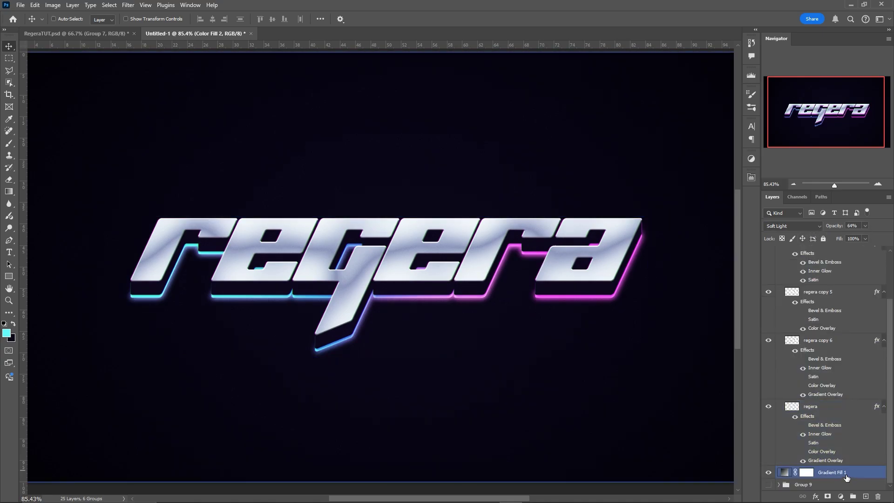
click(846, 476)
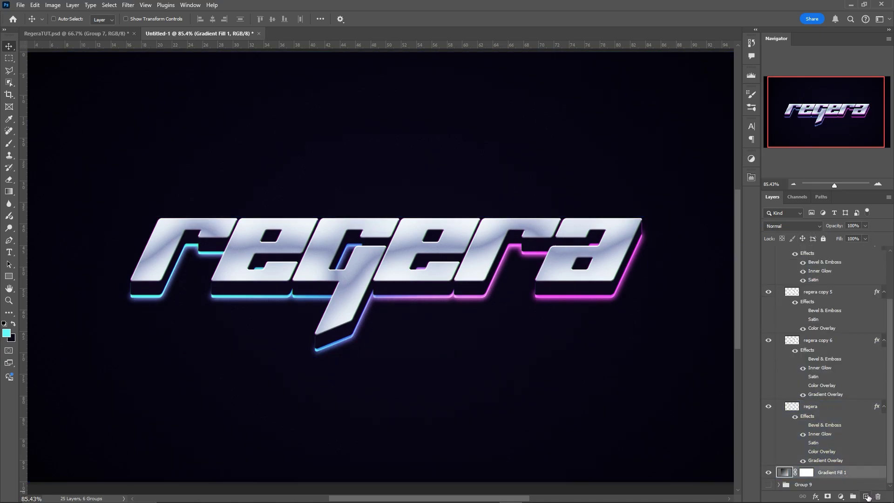
click(865, 497)
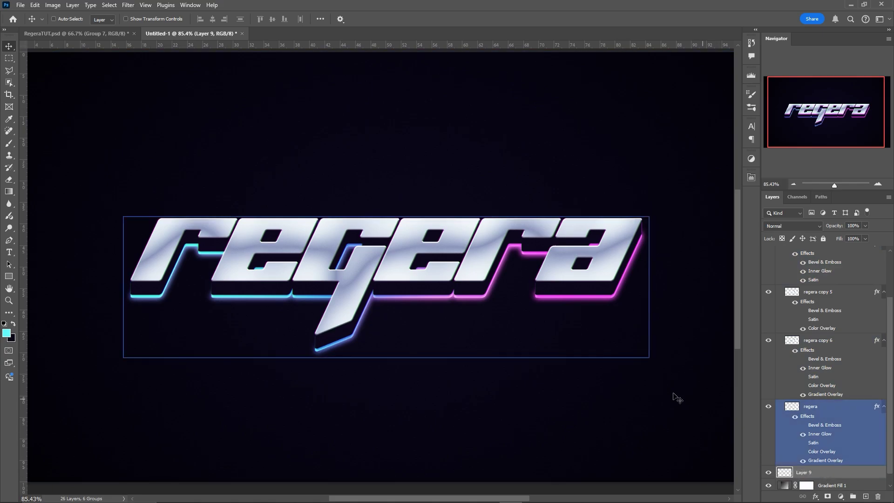
drag(828, 471, 824, 464)
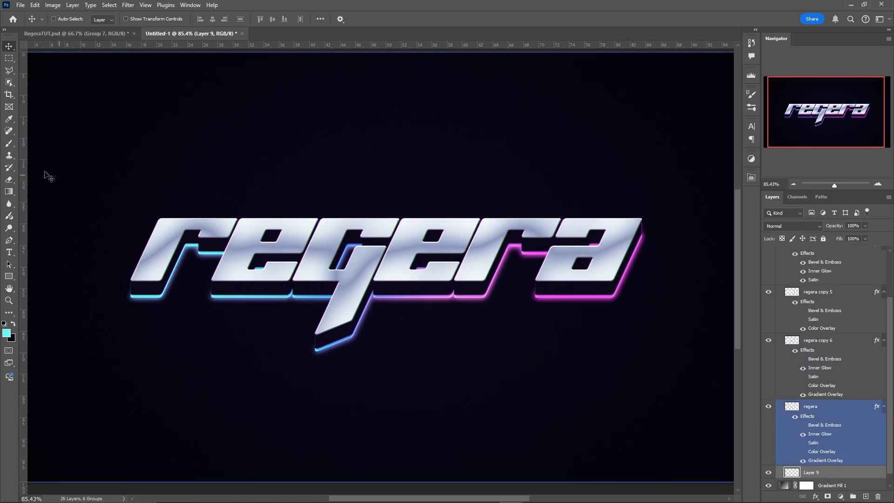
key(b)
alt+click(553, 293)
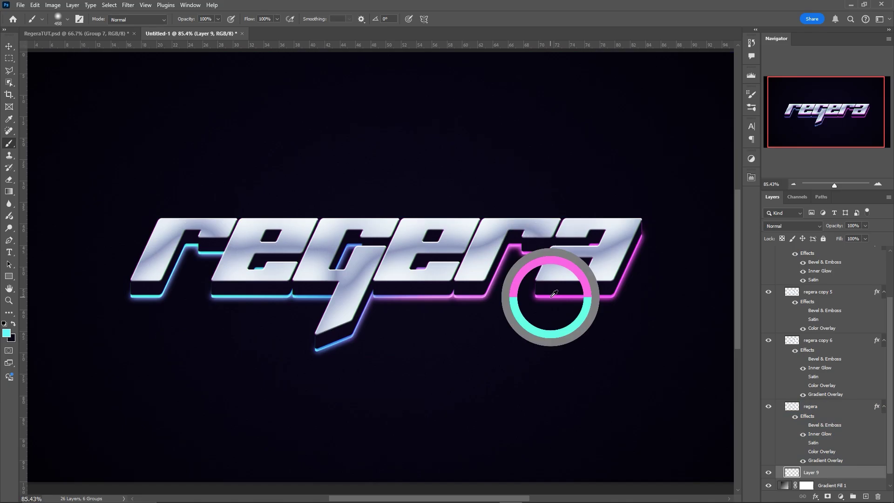
click(594, 271)
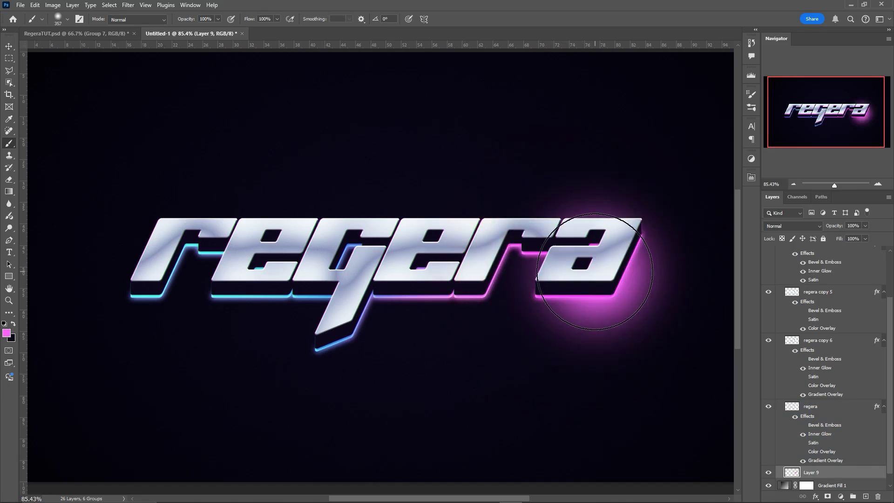
key(ctrl+z)
key(ctrl+shift+z)
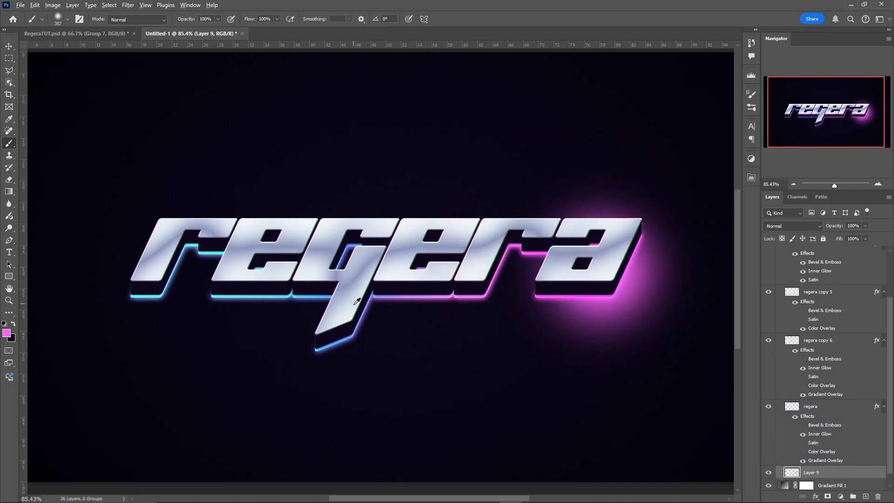
alt+click(307, 294)
click(298, 268)
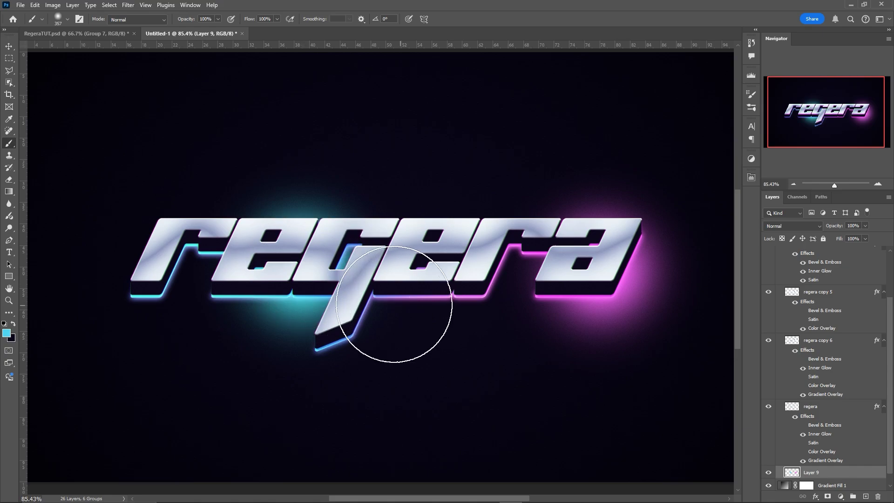
key(ctrl+z)
alt+click(275, 296)
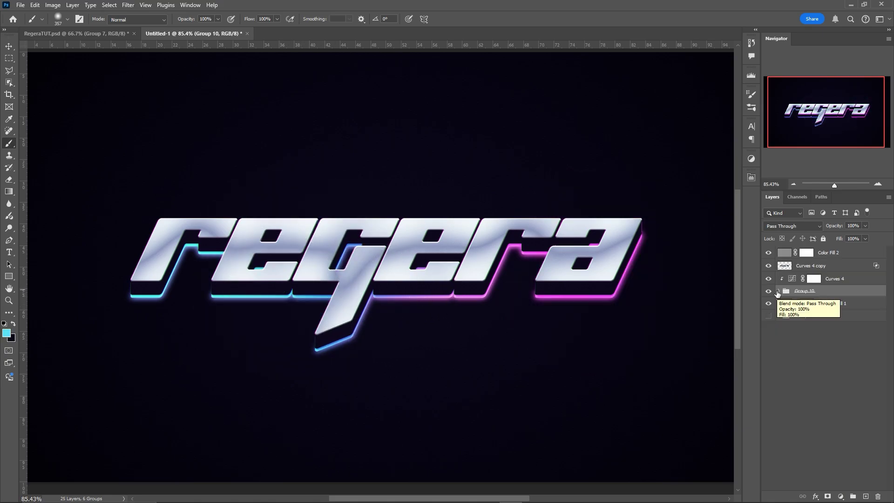